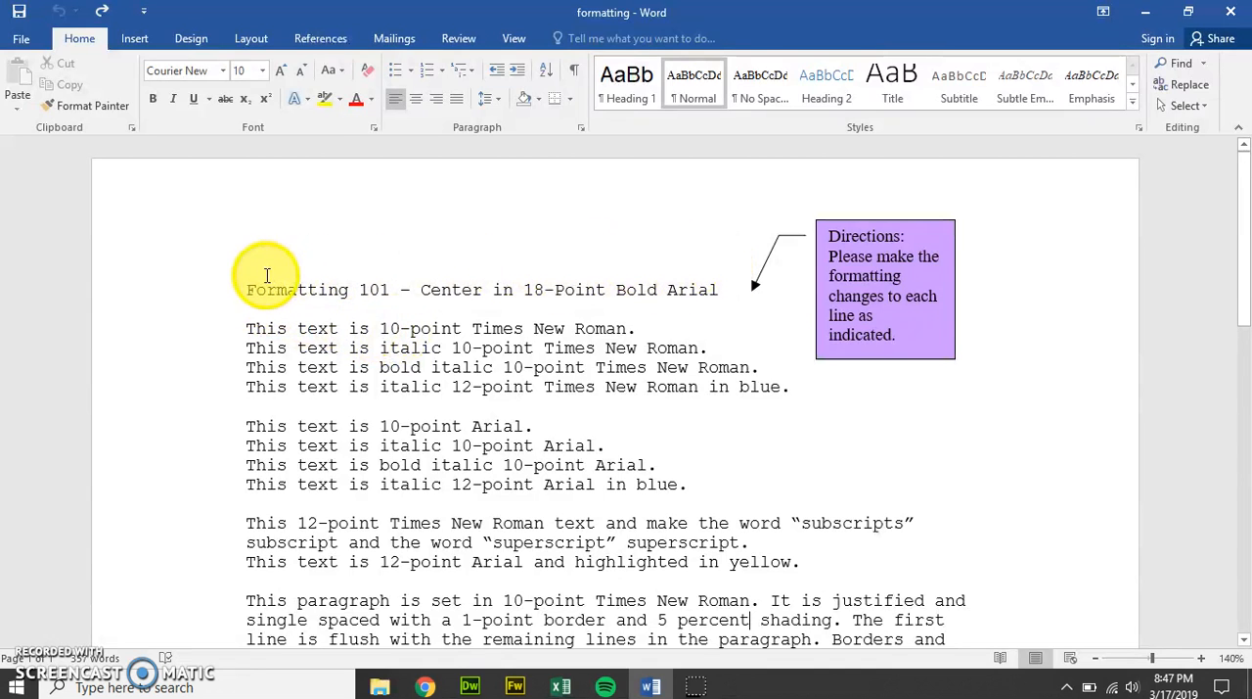
# Step: Center the "Formatting 101" title line and format it as 18-point bold
pyautogui.moveTo(245, 289); pyautogui.dragTo(701, 294)
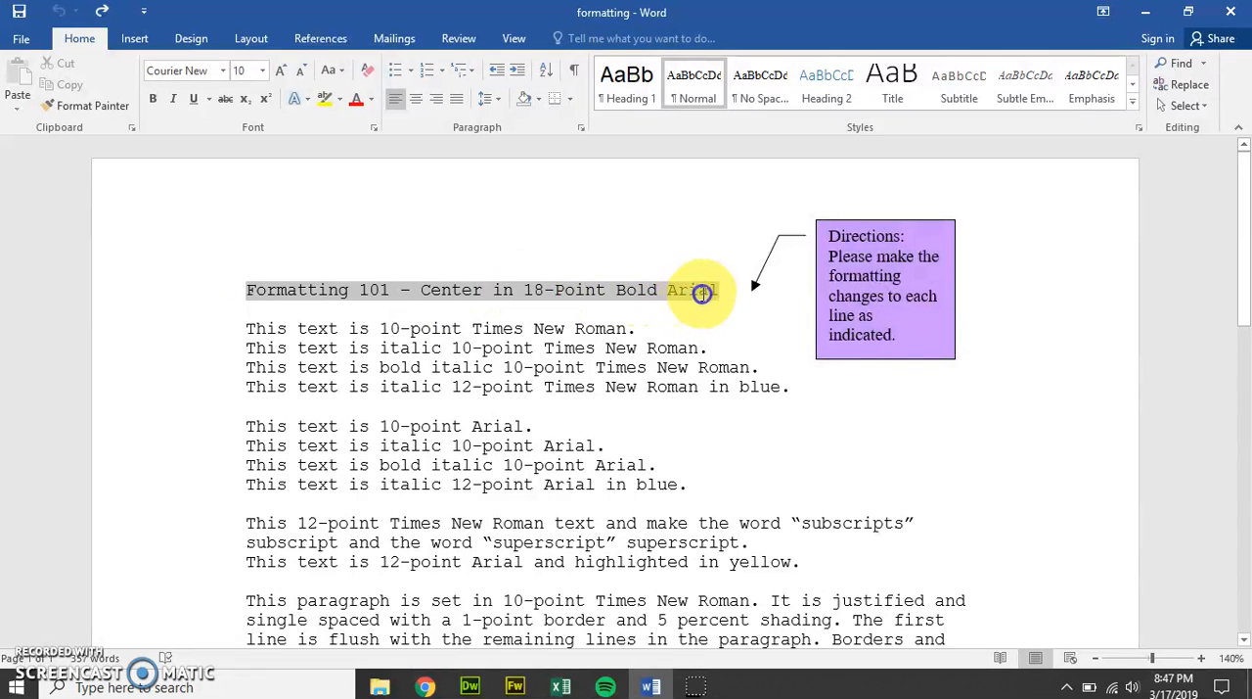
pyautogui.click(423, 100)
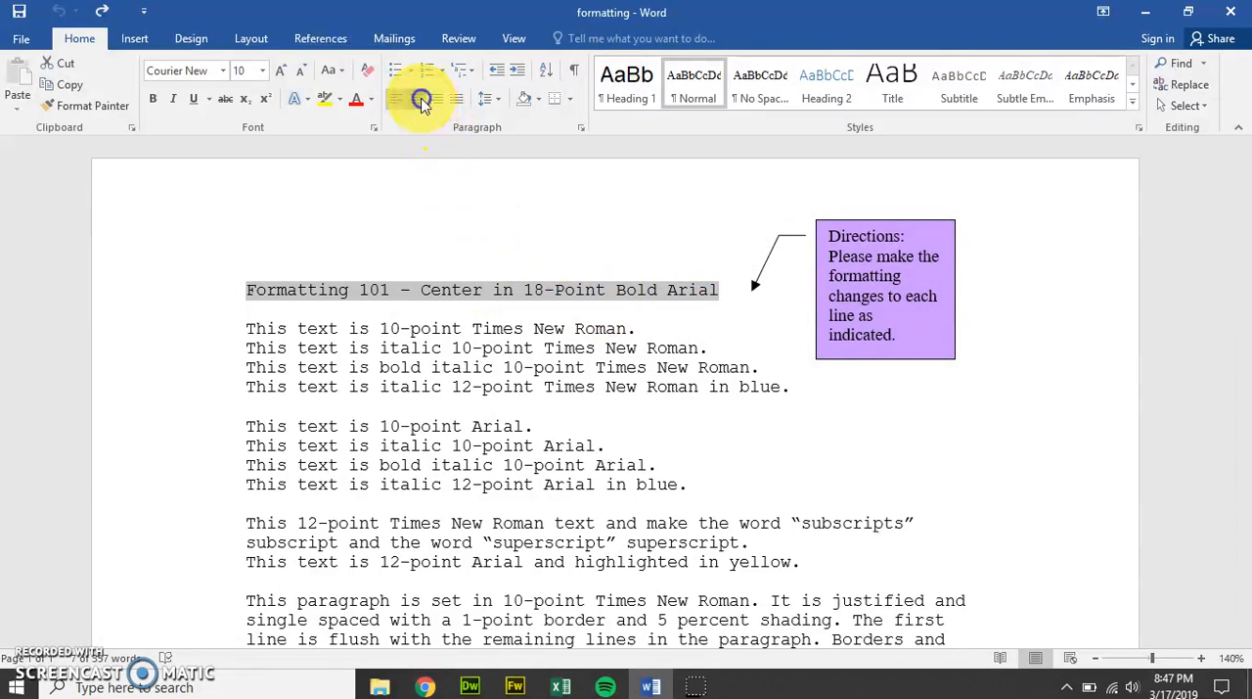
pyautogui.click(262, 70)
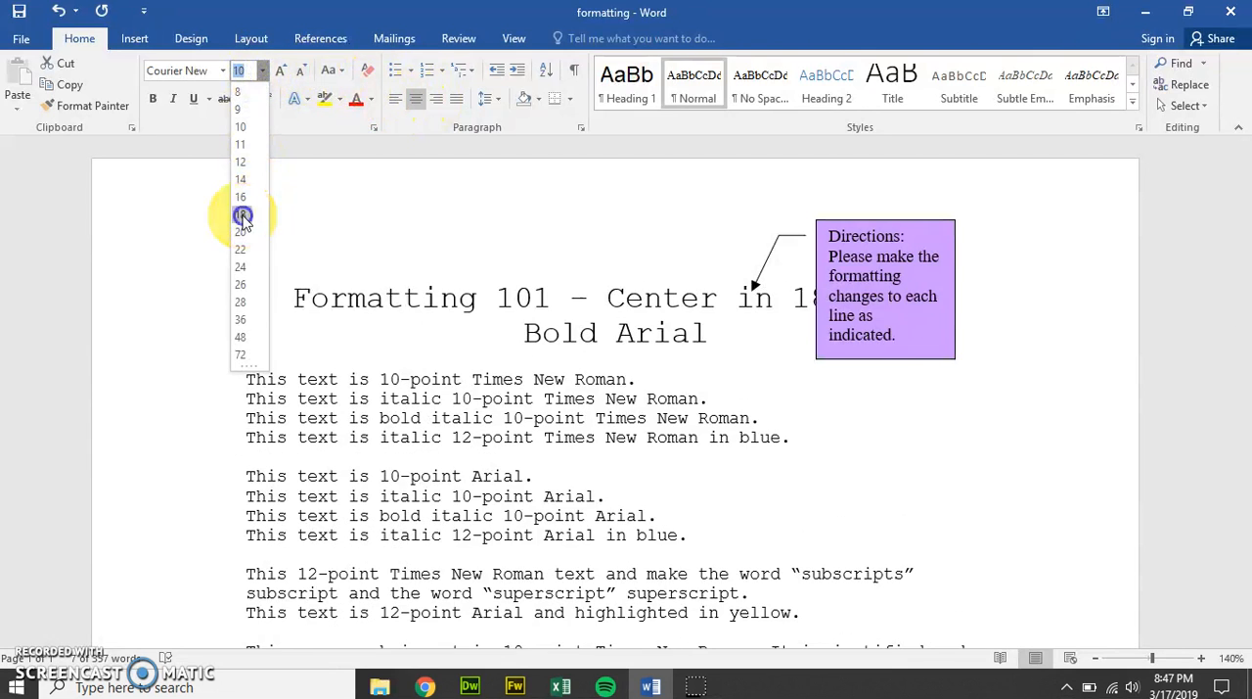
pyautogui.click(246, 218)
pyautogui.click(157, 98)
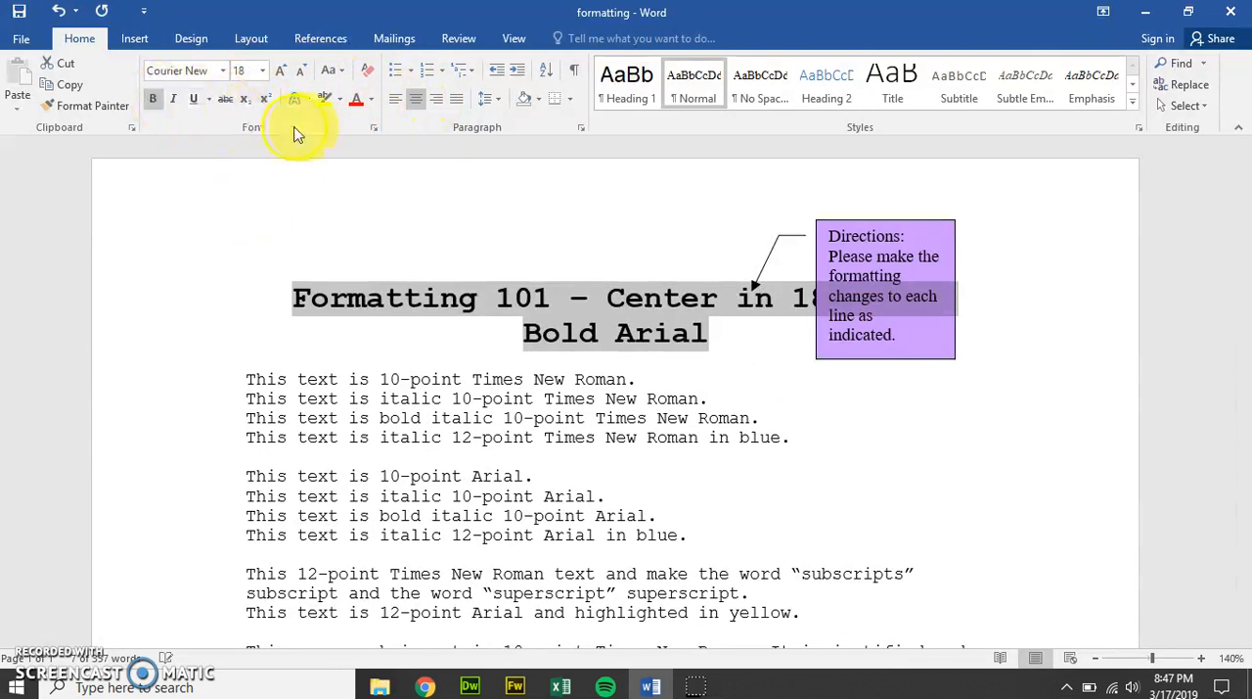
pyautogui.click(993, 217)
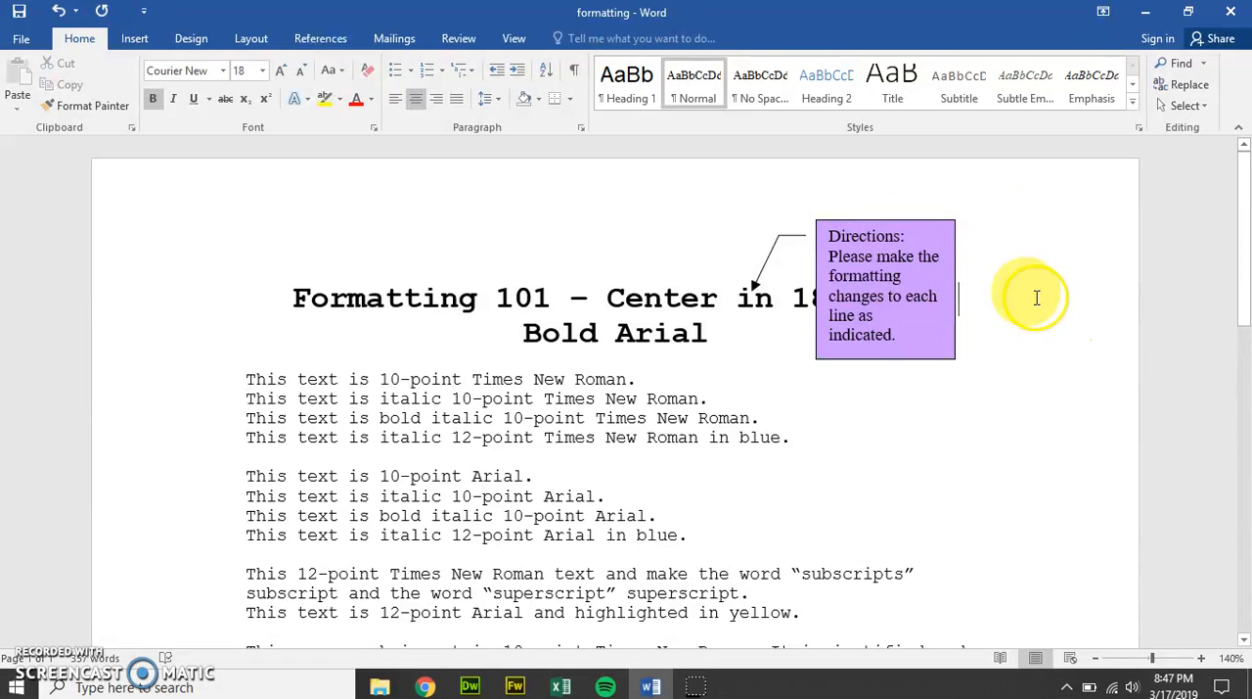
# Step: Move the purple Directions callout toward the page's right edge so it clears the title text
pyautogui.click(937, 220)
pyautogui.moveTo(932, 220); pyautogui.dragTo(1069, 205)
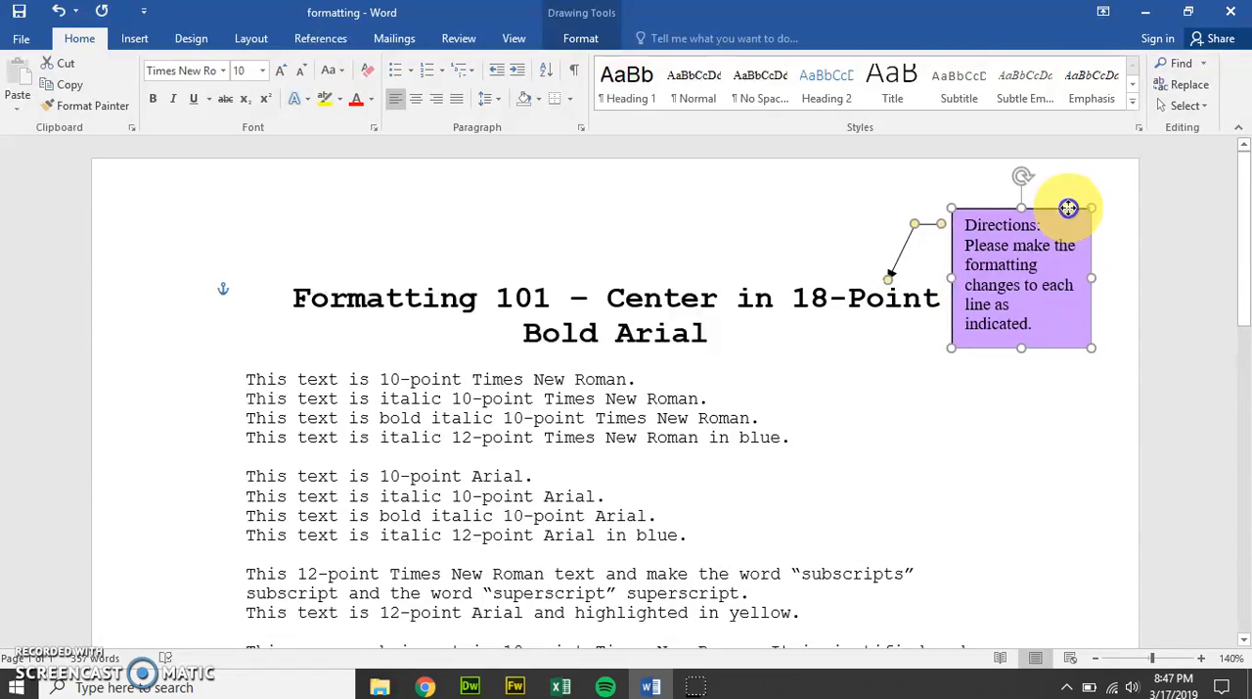
pyautogui.click(833, 343)
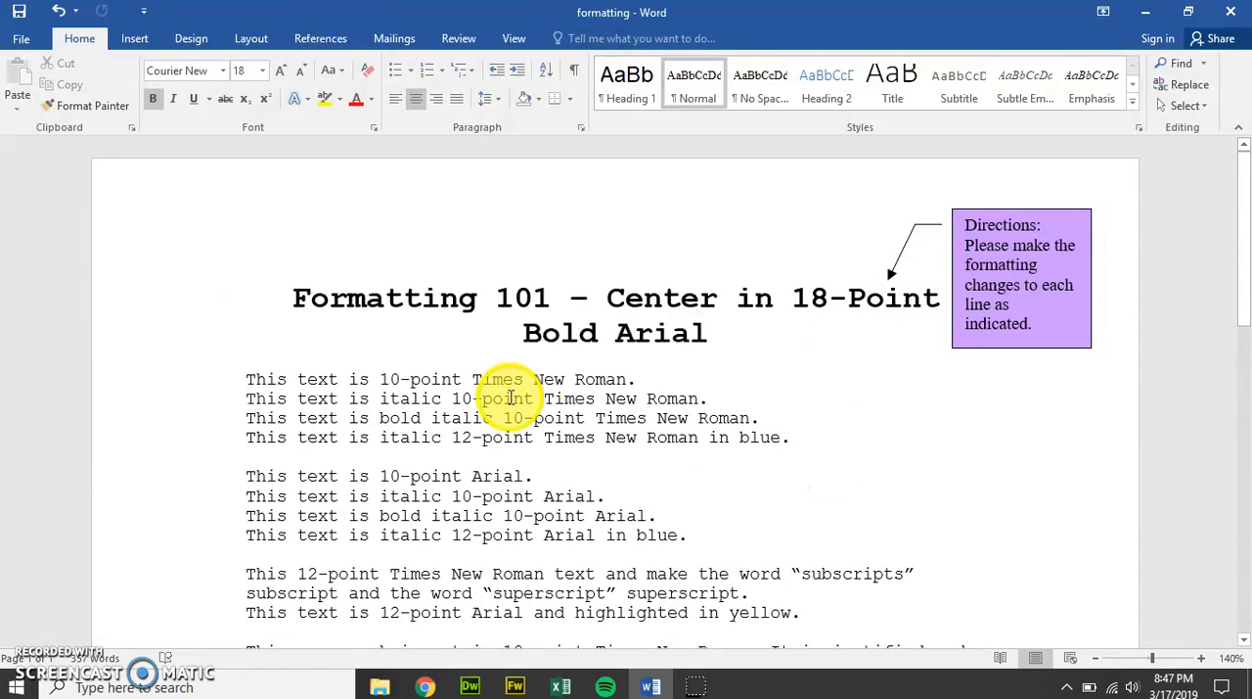
# Step: Format the two-line sentence beginning "This 12-point Times New Roman text" as 12-point Times New Roman
pyautogui.scroll(-3, 645, 401)
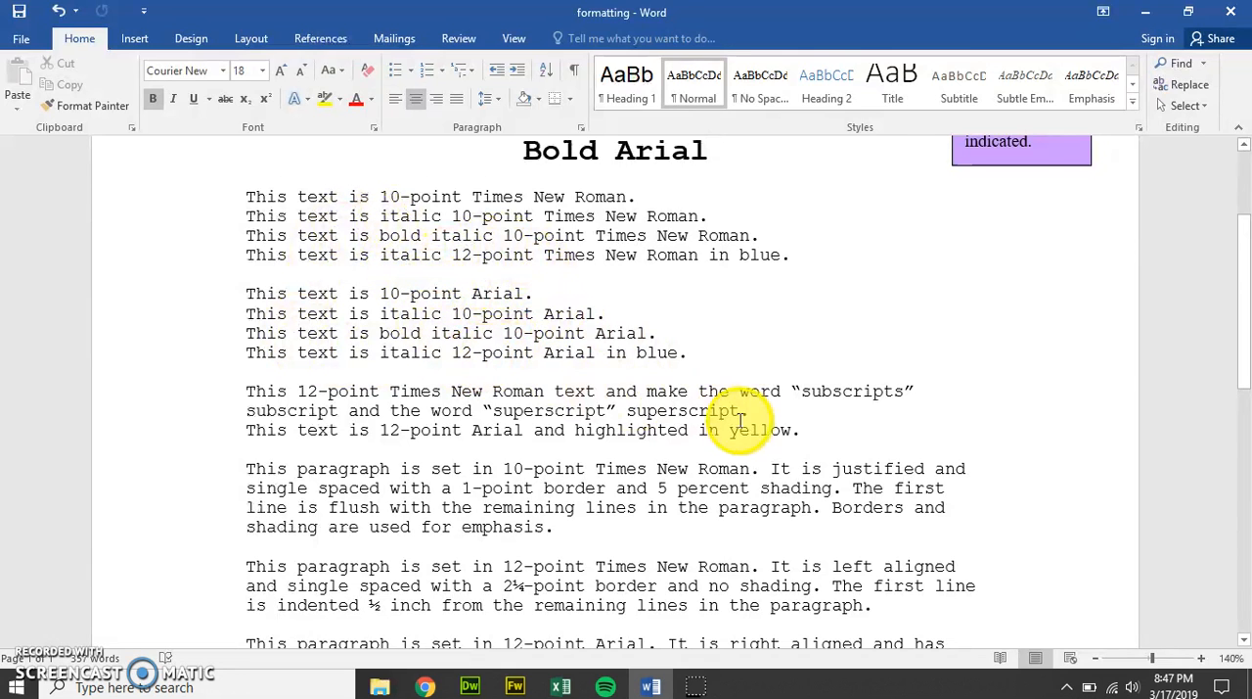
pyautogui.moveTo(721, 405); pyautogui.dragTo(263, 395)
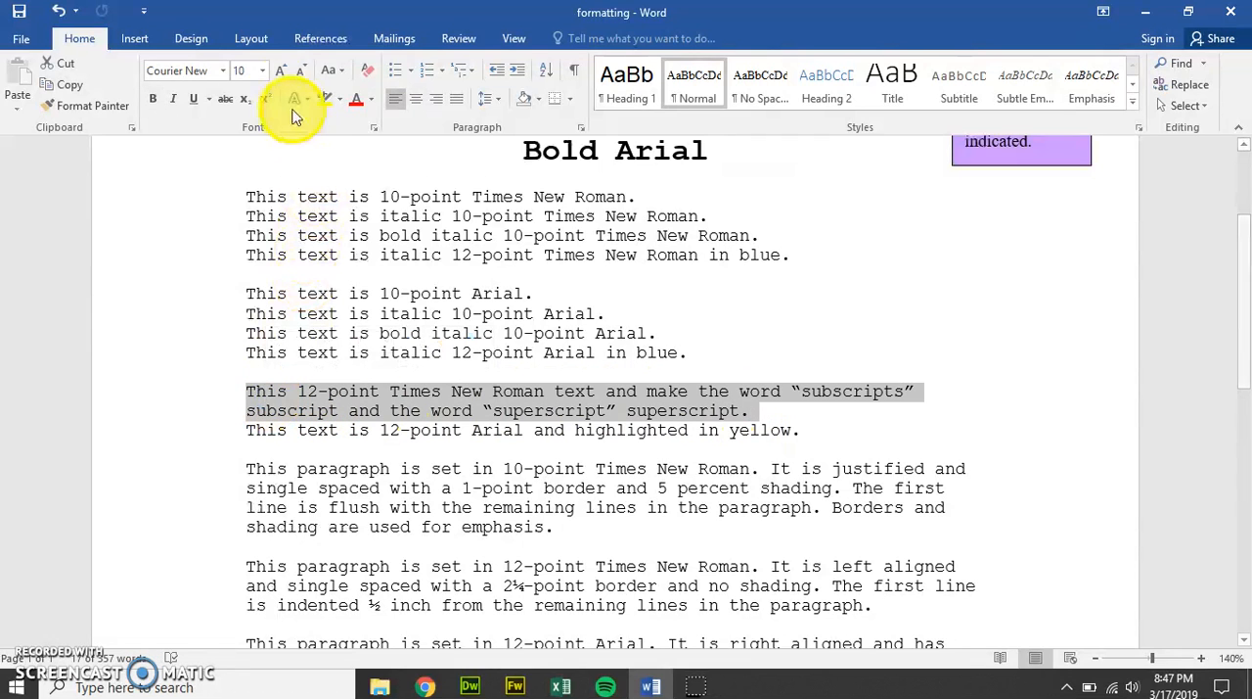
pyautogui.click(263, 71)
pyautogui.click(239, 159)
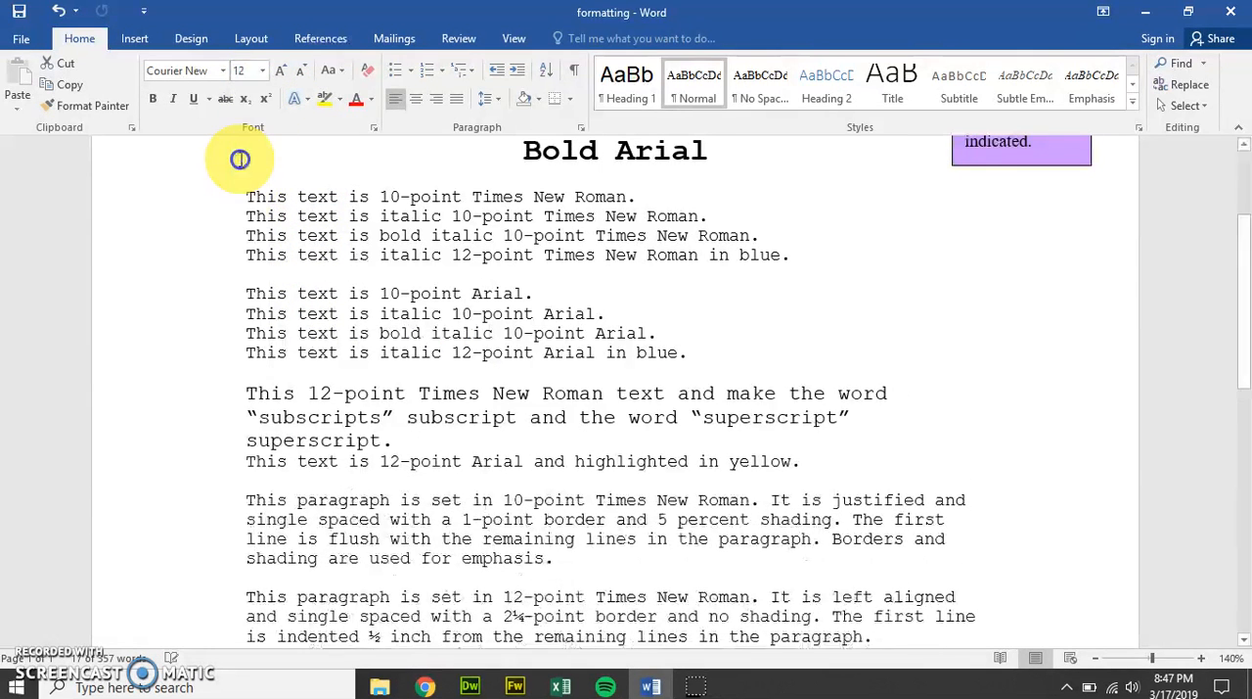
pyautogui.click(217, 71)
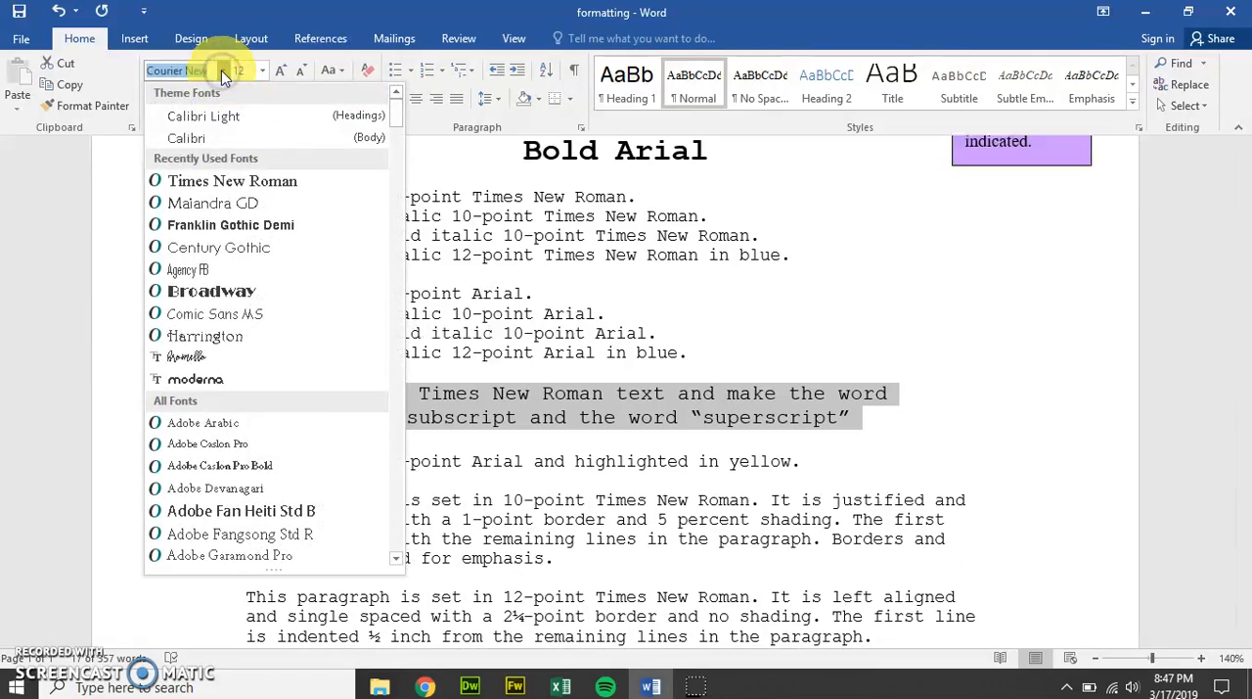
pyautogui.write('Times')
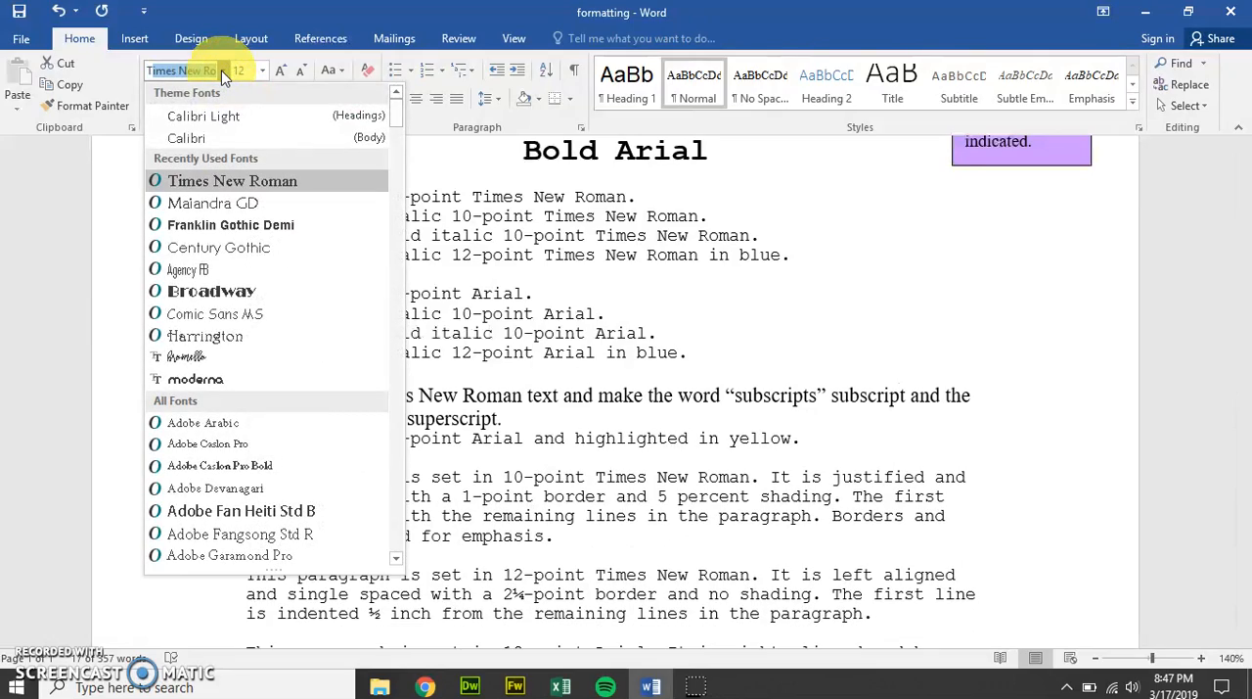
pyautogui.click(227, 180)
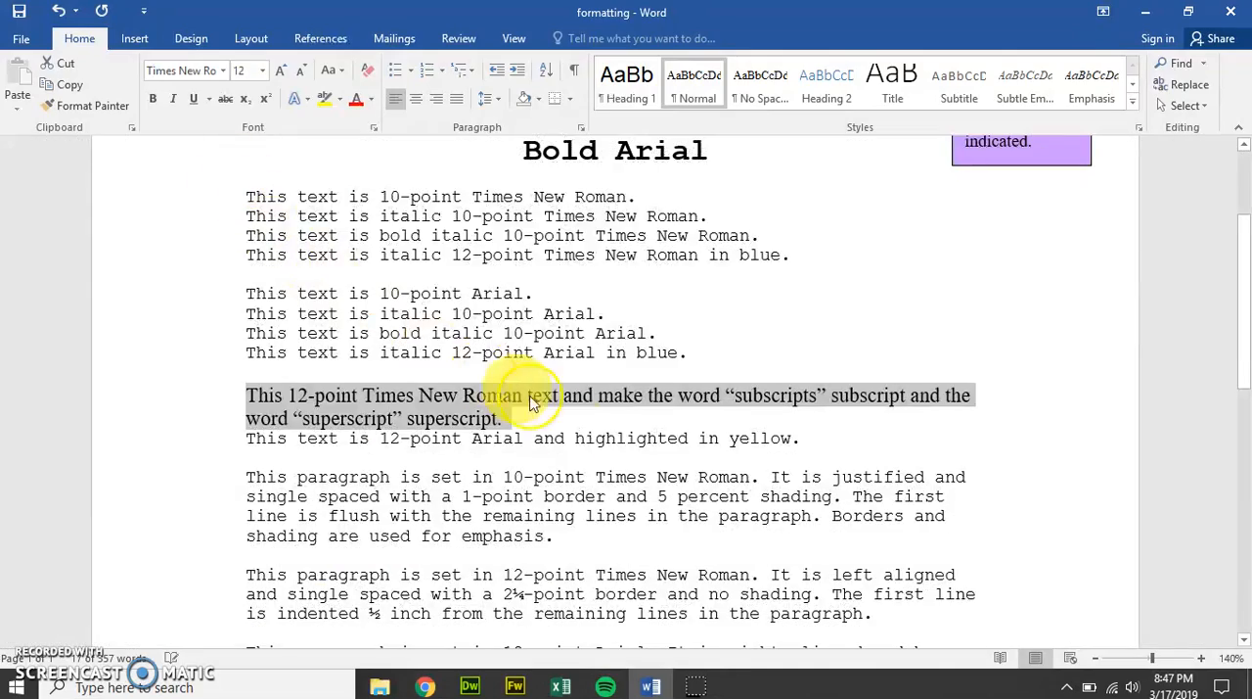
pyautogui.click(611, 421)
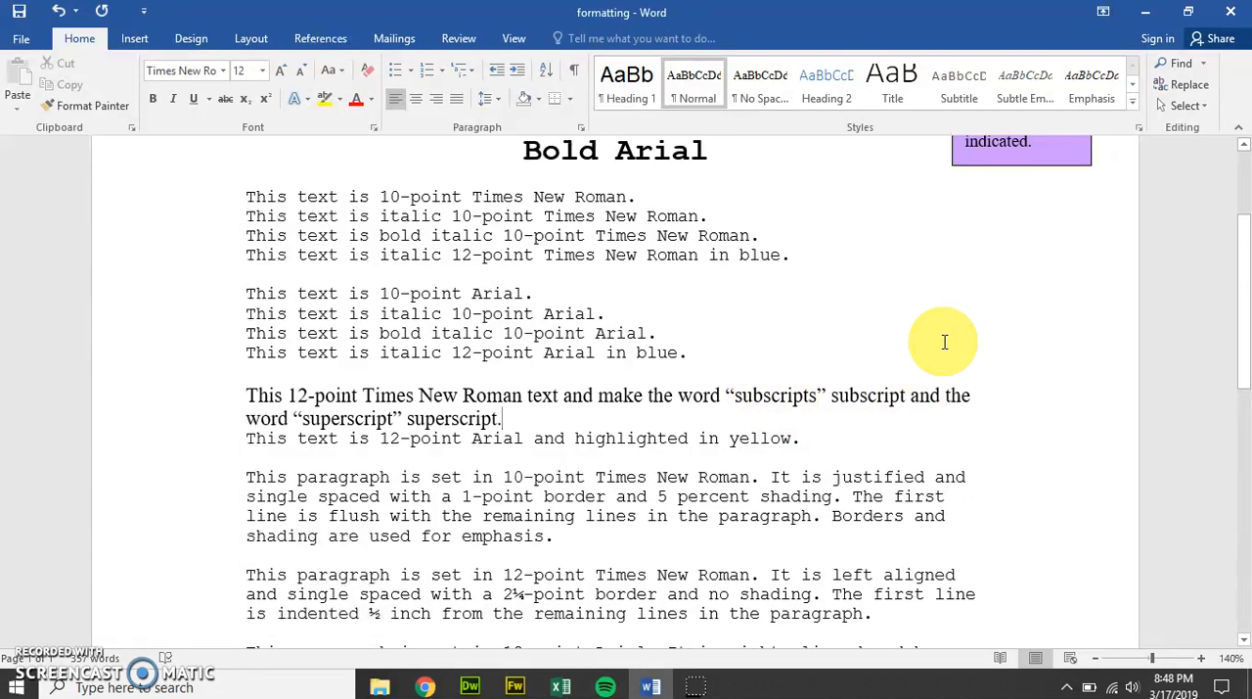
# Step: Apply the Subscript font effect to the quoted word "subscripts"
pyautogui.doubleClick(776, 395)
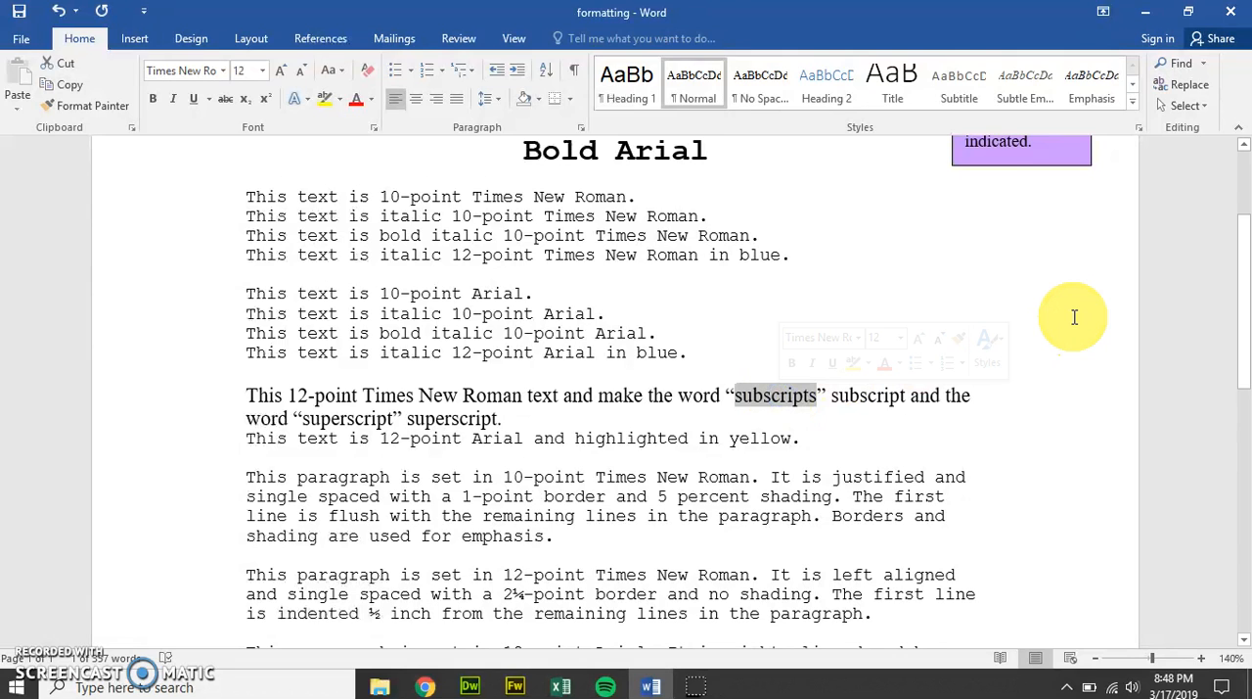
pyautogui.click(761, 394)
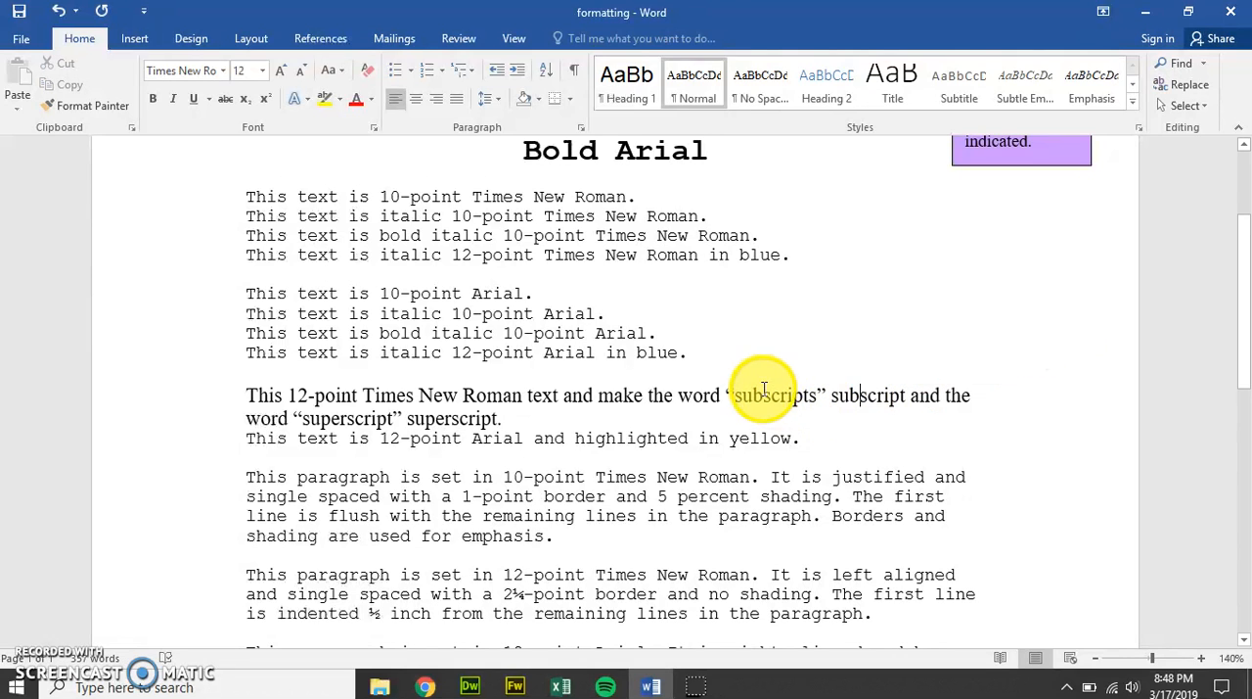
pyautogui.moveTo(742, 394); pyautogui.dragTo(818, 397)
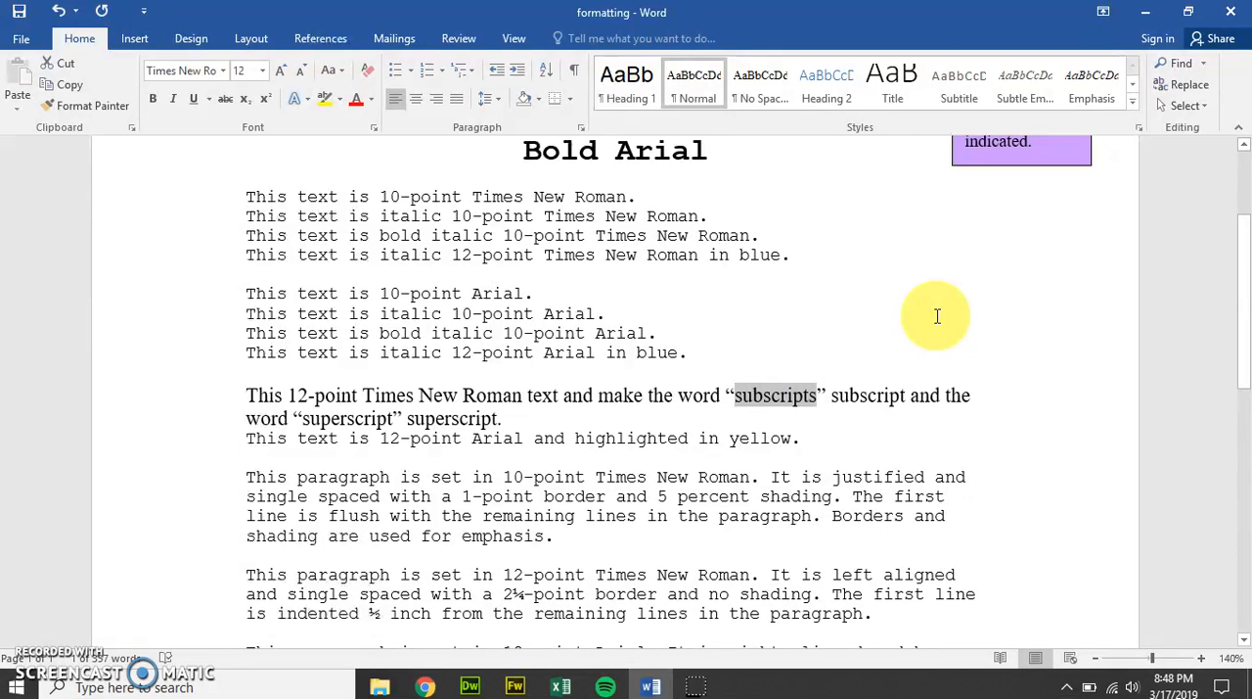
pyautogui.click(374, 127)
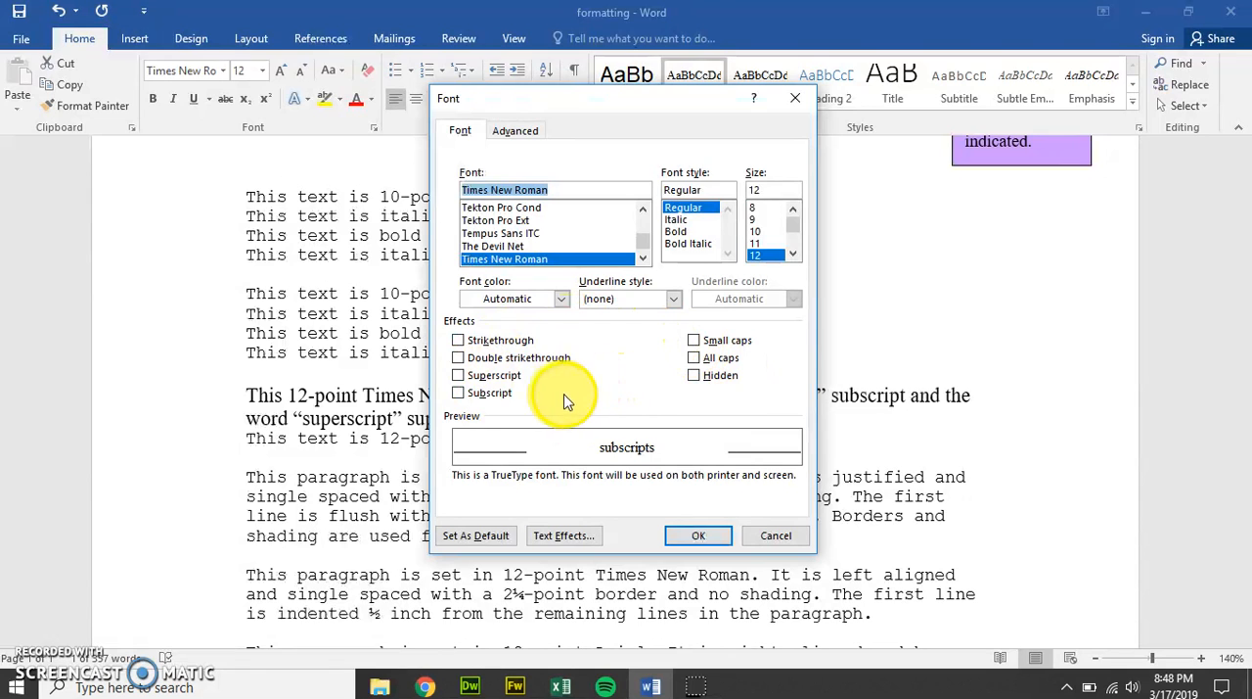
pyautogui.click(480, 396)
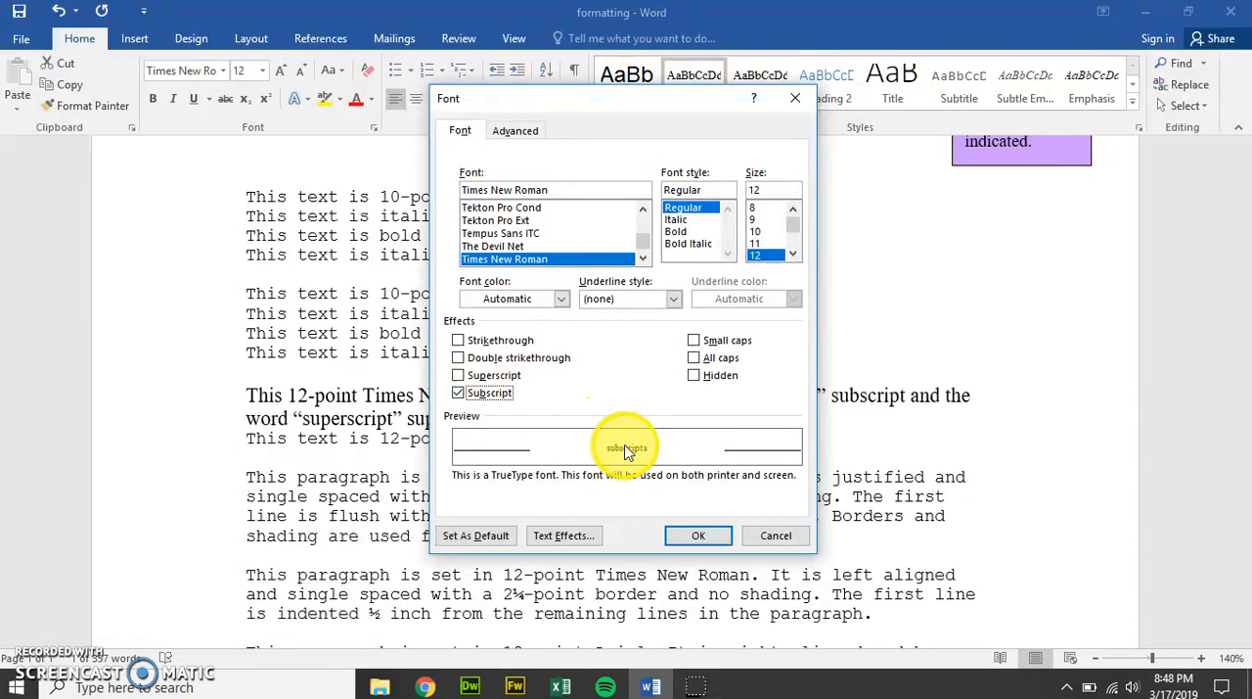
pyautogui.click(699, 535)
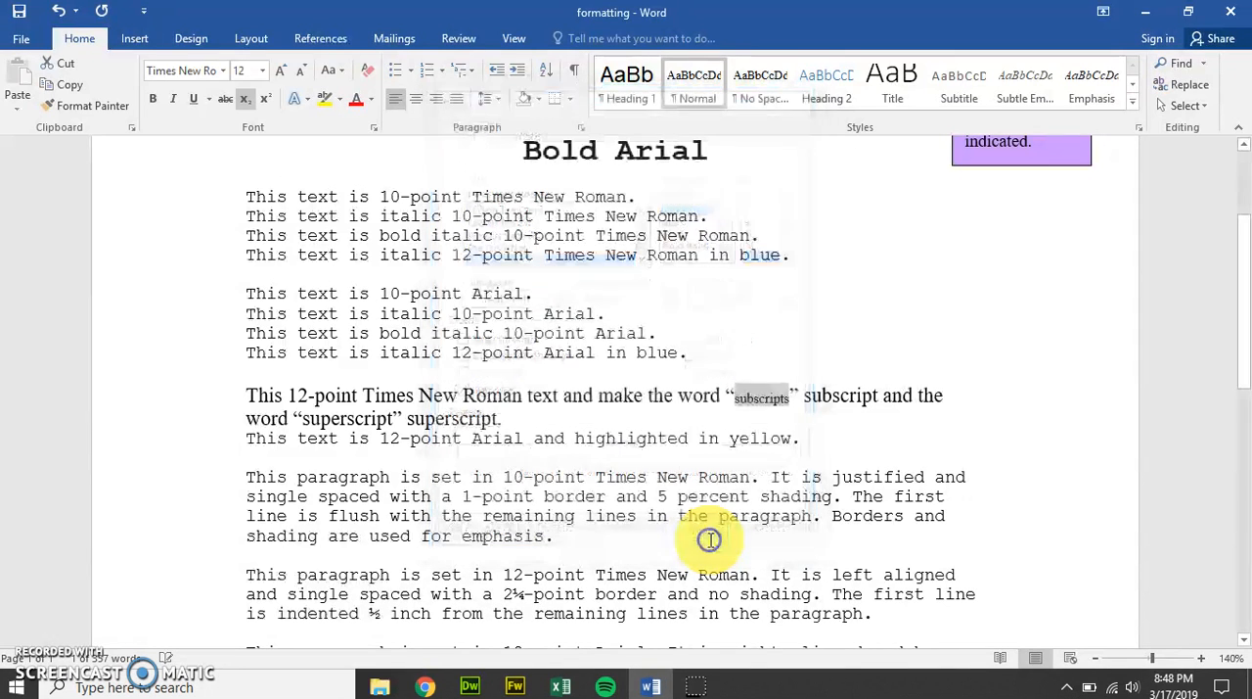
pyautogui.click(763, 410)
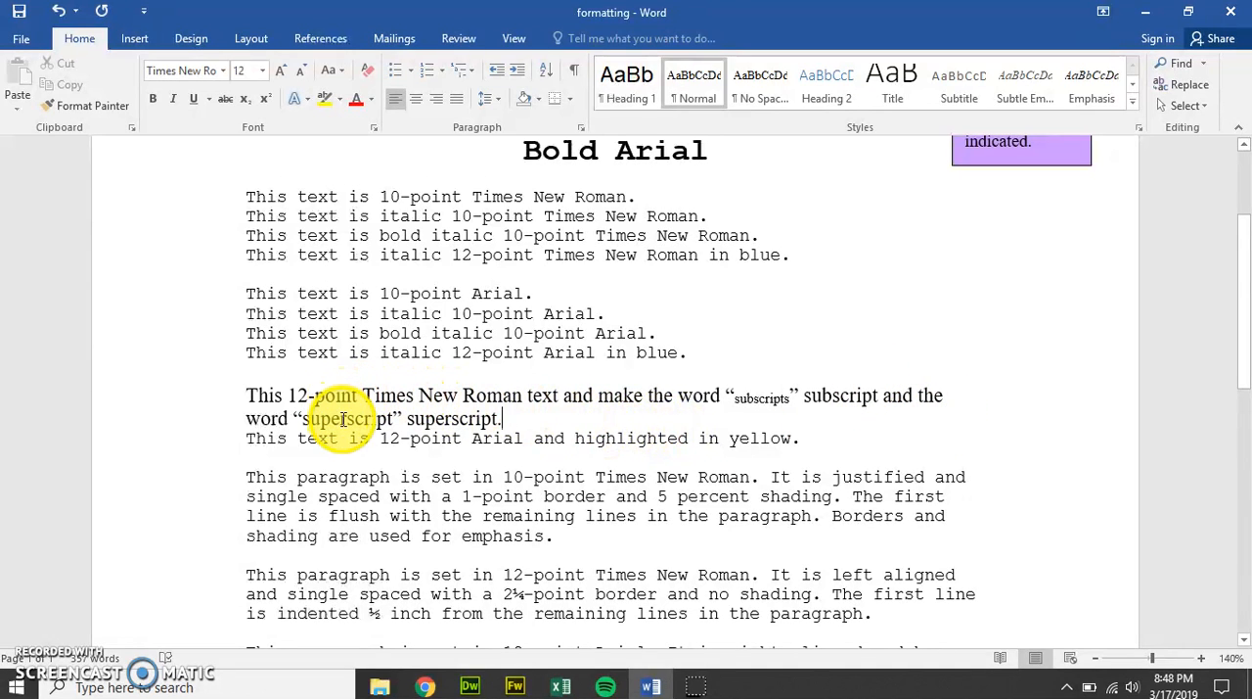
# Step: Apply the Superscript font effect to the quoted word "superscript"
pyautogui.moveTo(302, 419); pyautogui.dragTo(393, 419)
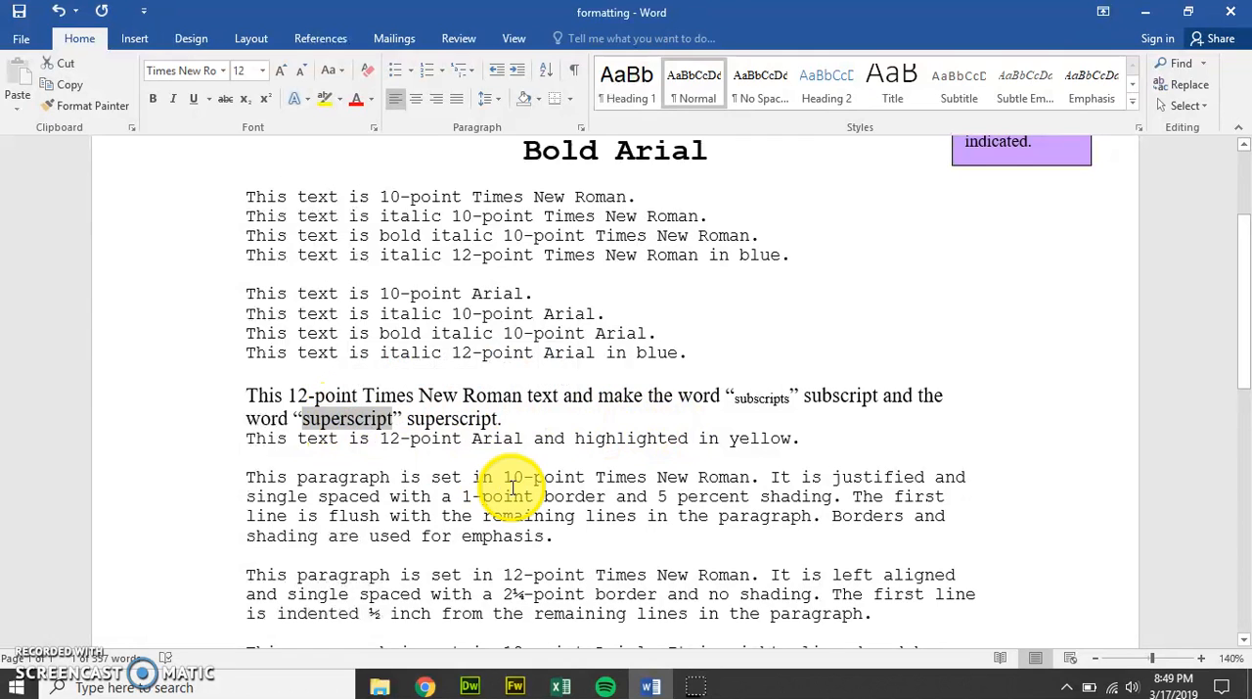
pyautogui.click(373, 127)
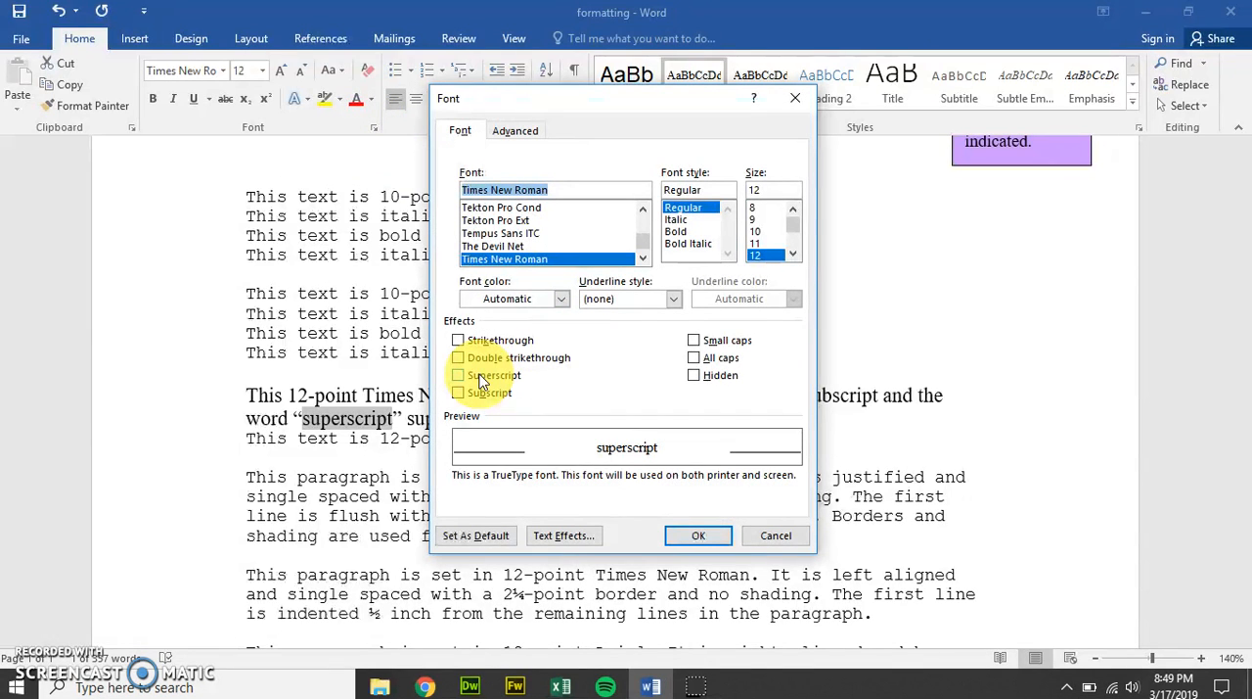
pyautogui.click(479, 378)
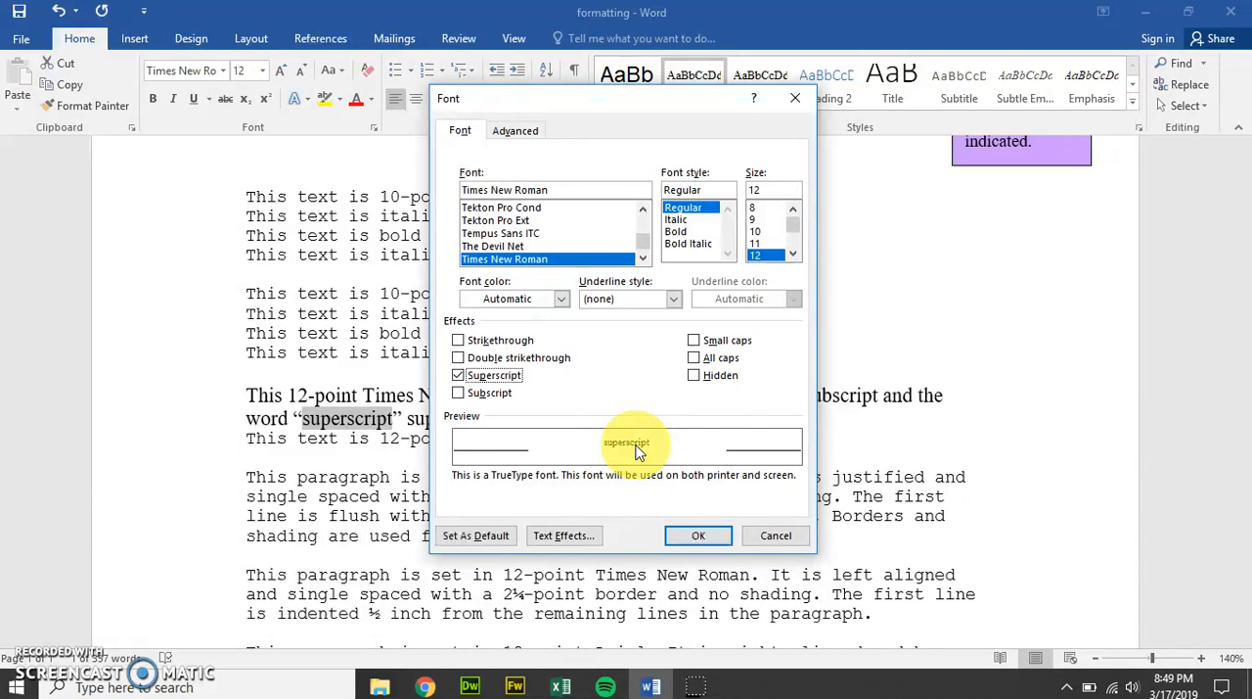
pyautogui.click(712, 531)
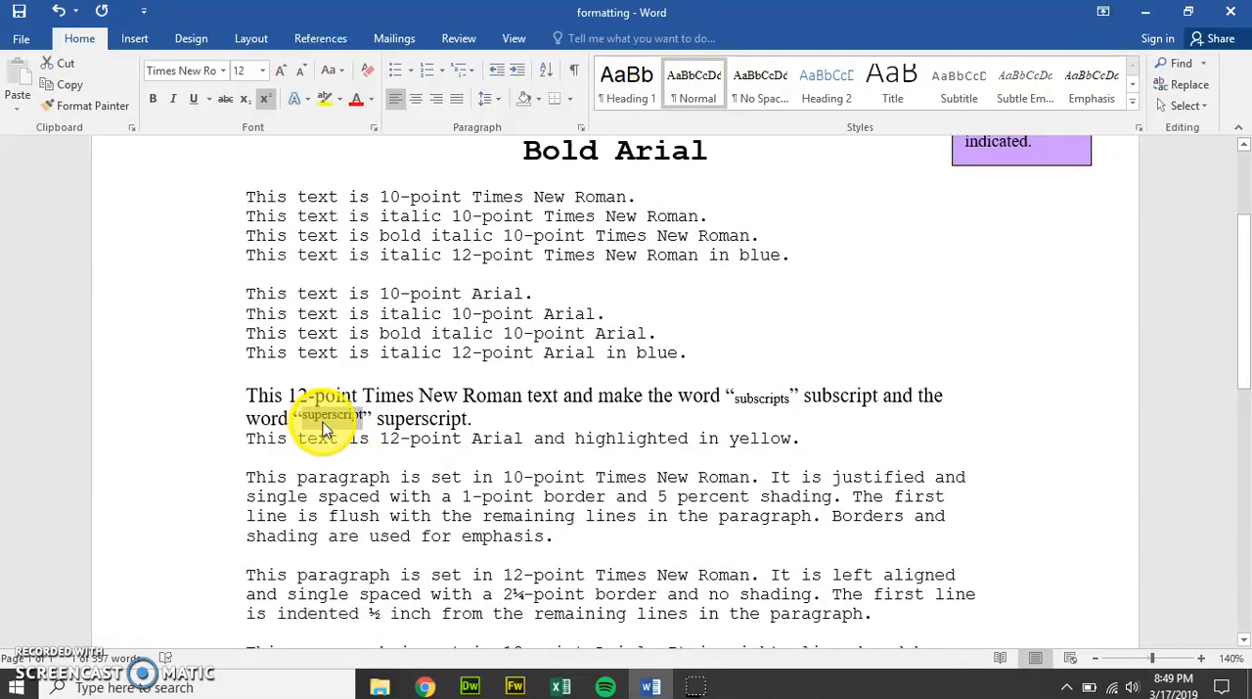
pyautogui.click(415, 418)
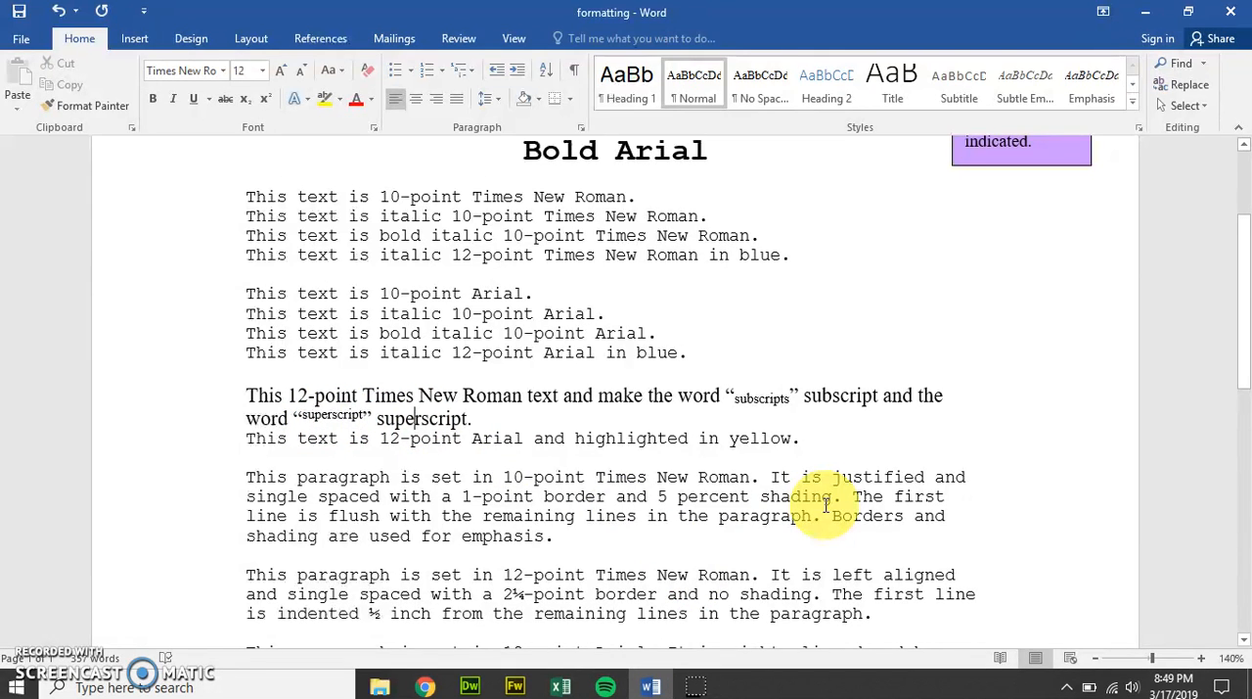
# Step: Change the paragraph beginning "This paragraph is set in 10-point Times New Roman" to Times New Roman and justify it
pyautogui.moveTo(556, 535); pyautogui.dragTo(246, 480)
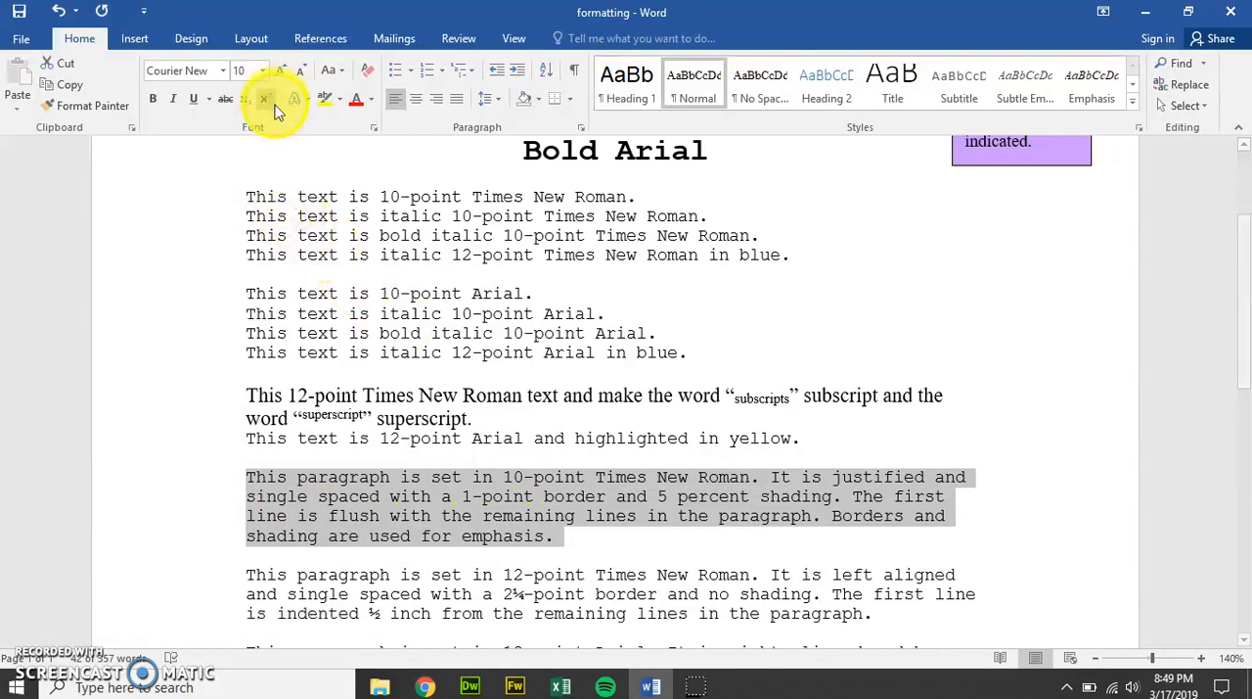
pyautogui.click(223, 74)
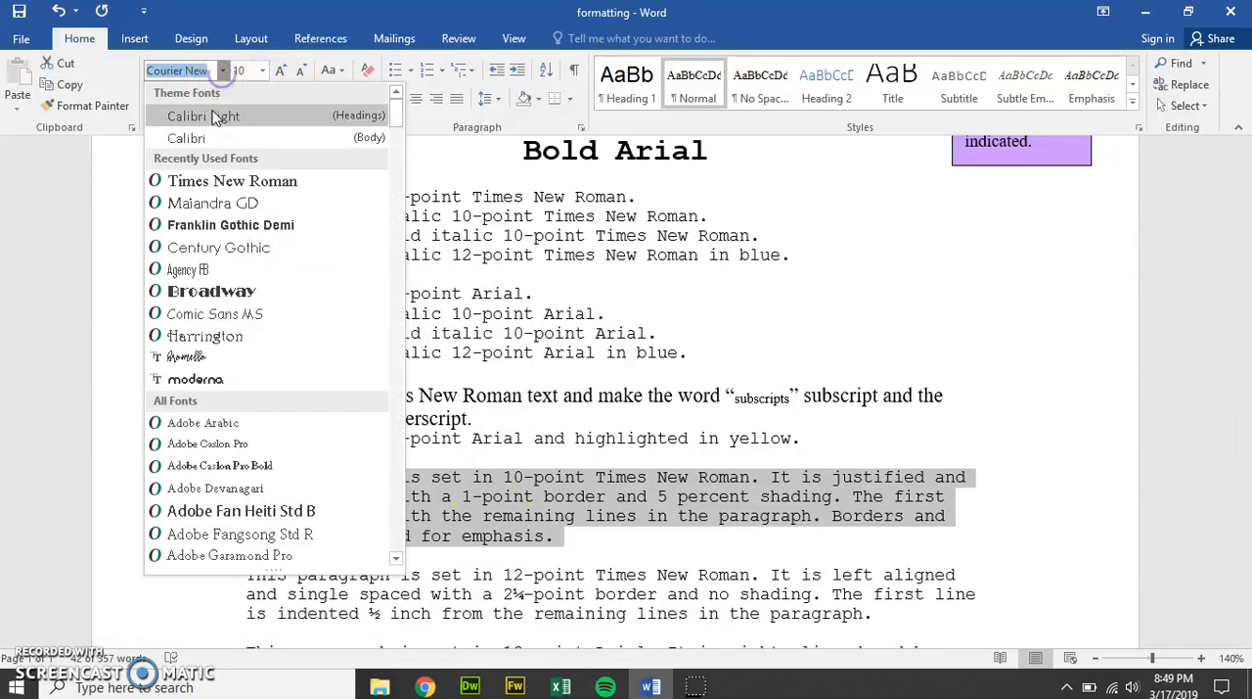
pyautogui.click(179, 179)
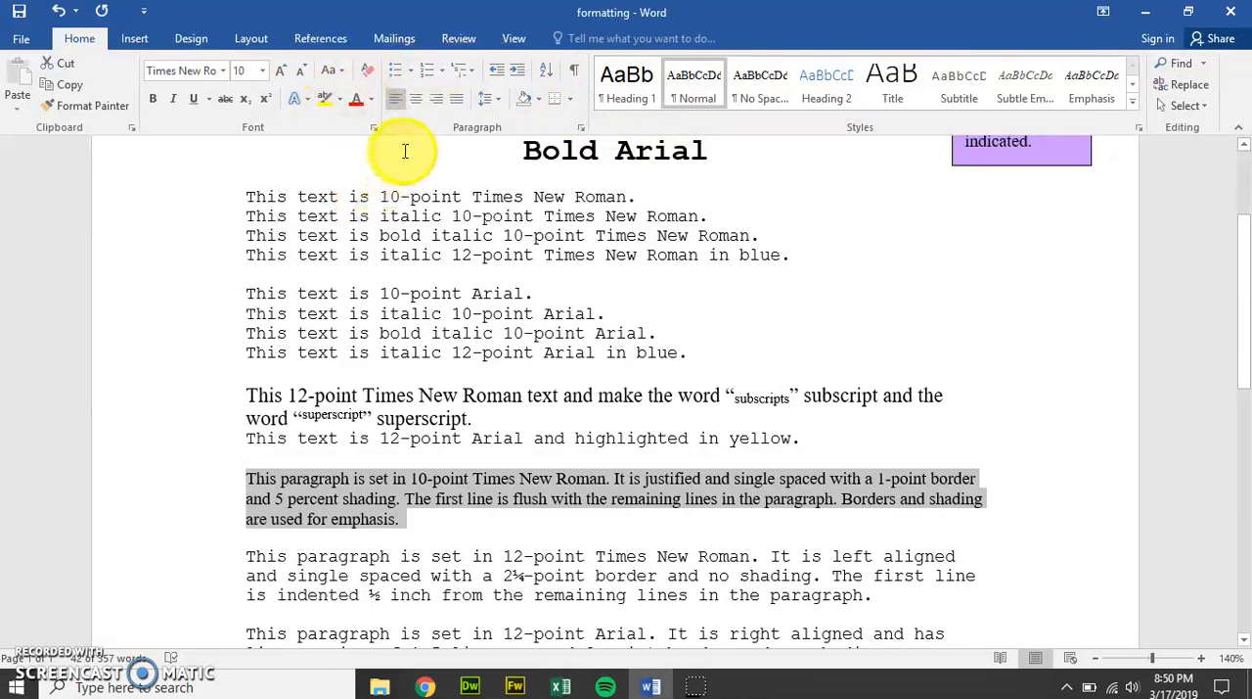
pyautogui.click(454, 103)
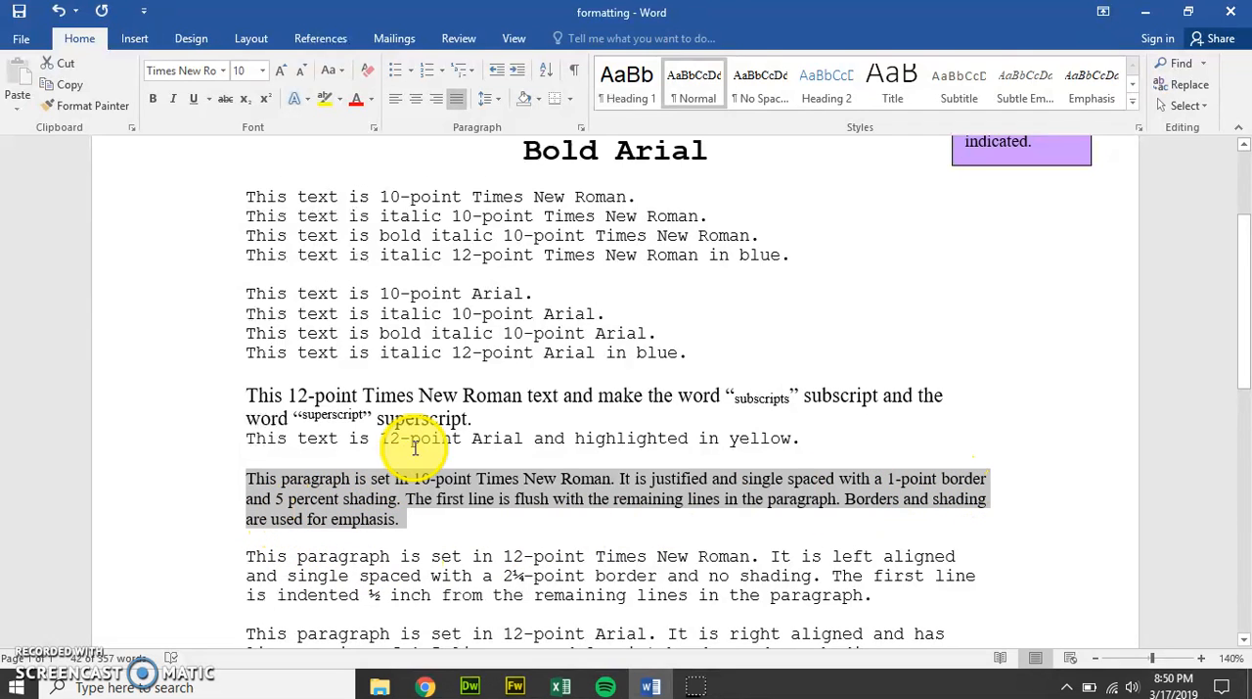
# Step: Set a 1 pt box border for the paragraph beginning "This paragraph is set in 10-point Times New Roman"
pyautogui.click(570, 101)
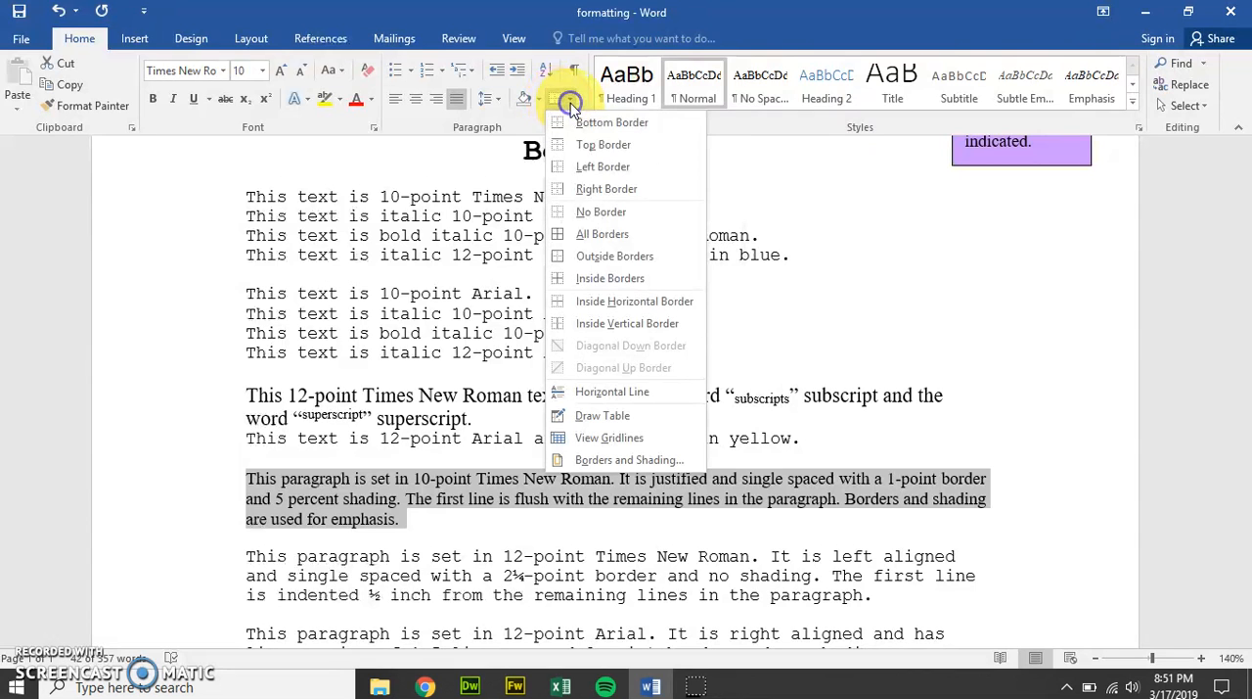
pyautogui.click(618, 460)
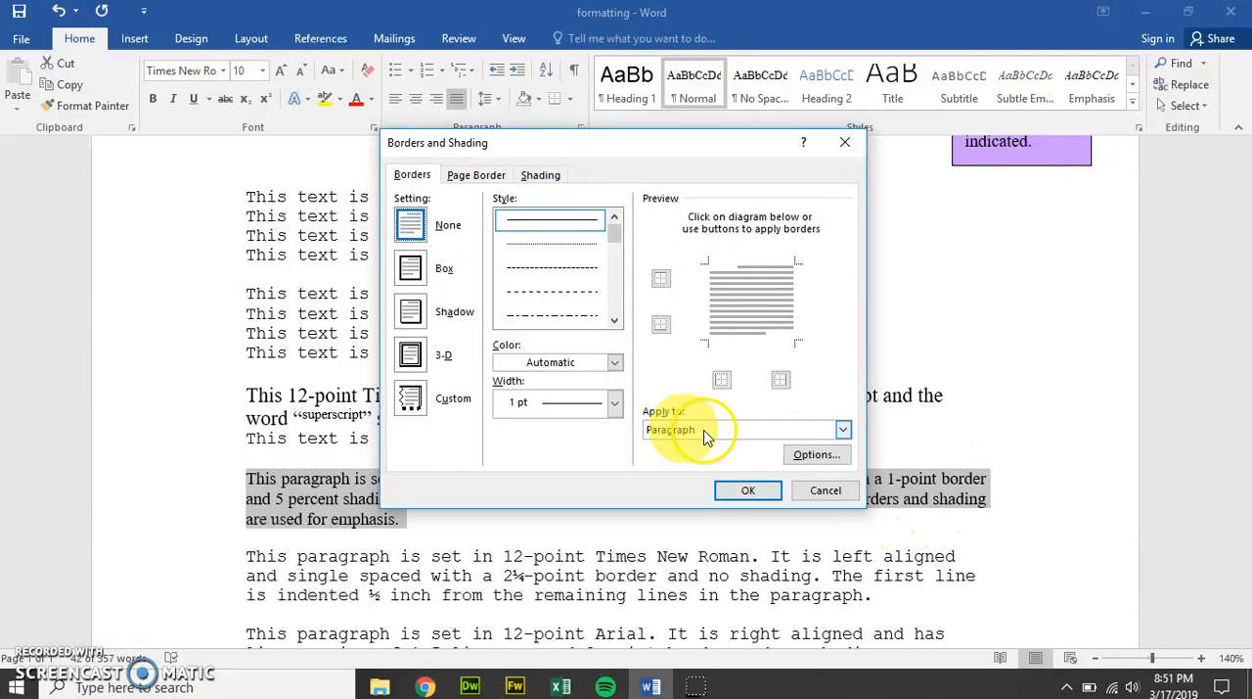
pyautogui.click(534, 399)
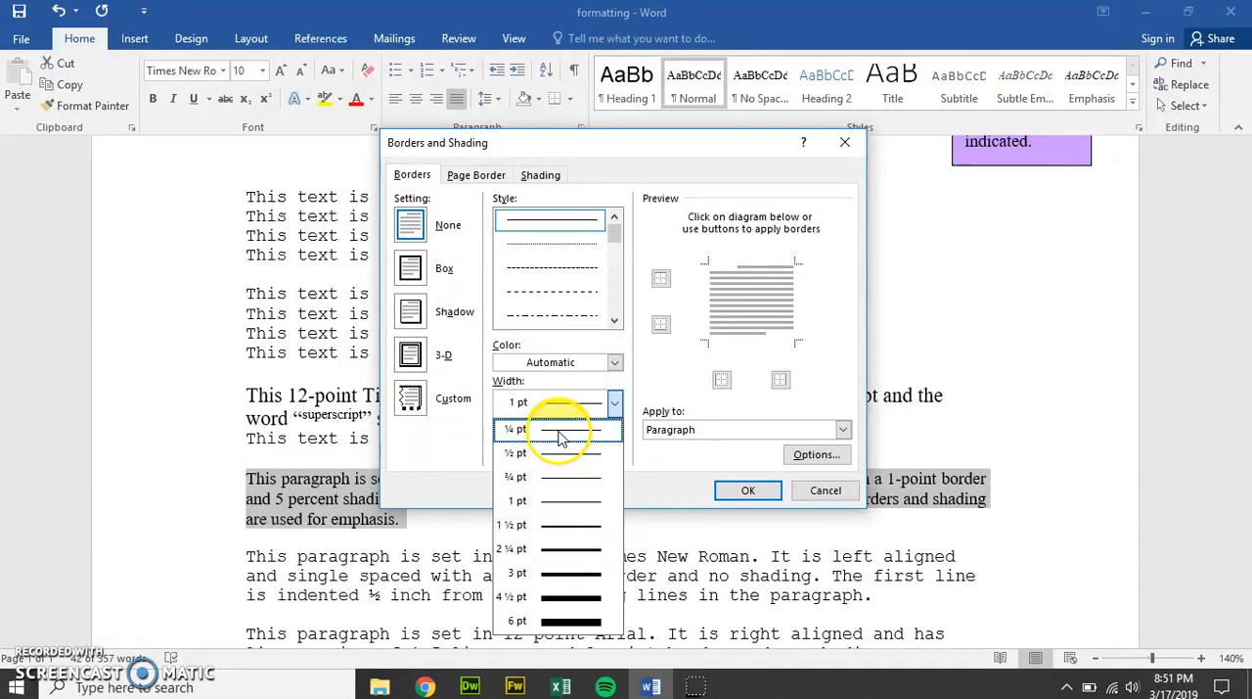
pyautogui.click(549, 502)
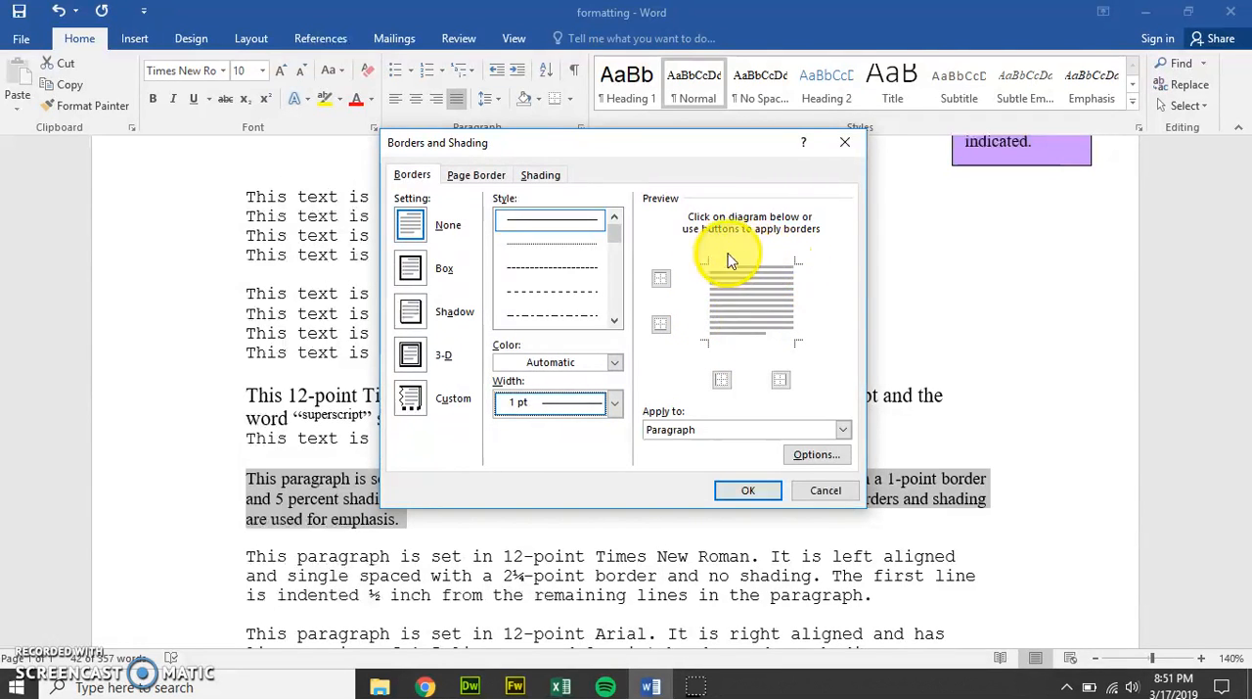
pyautogui.click(410, 268)
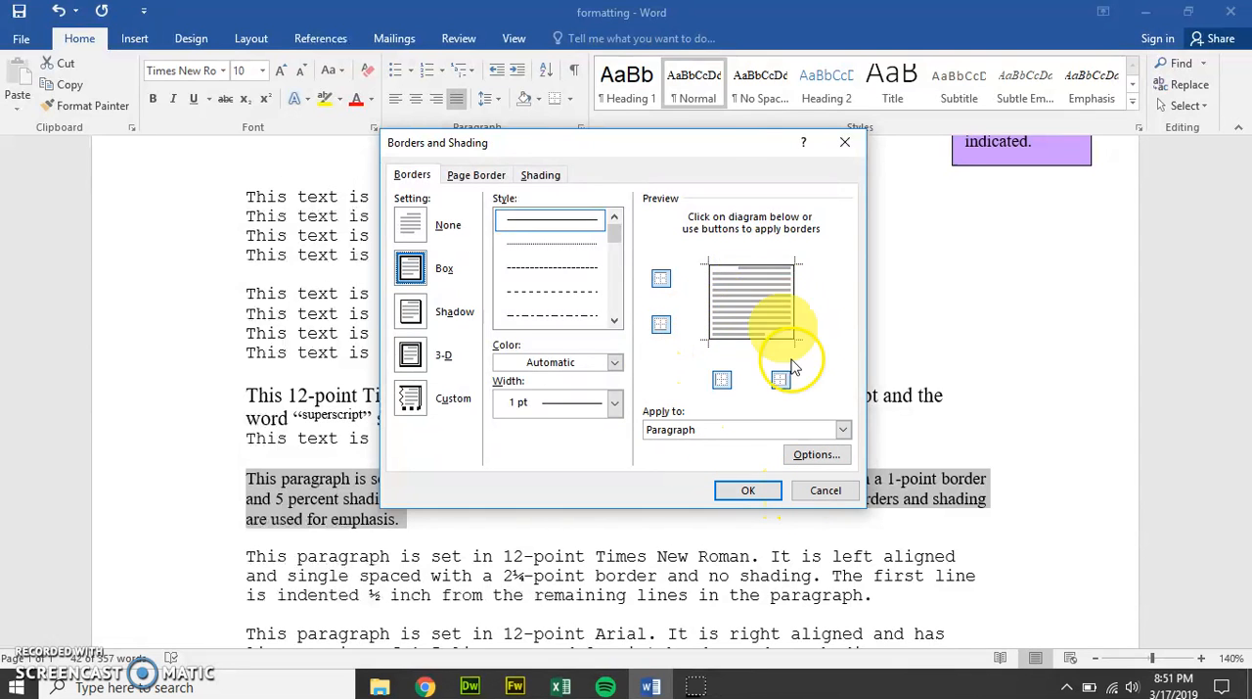
pyautogui.moveTo(682, 145); pyautogui.dragTo(685, 98)
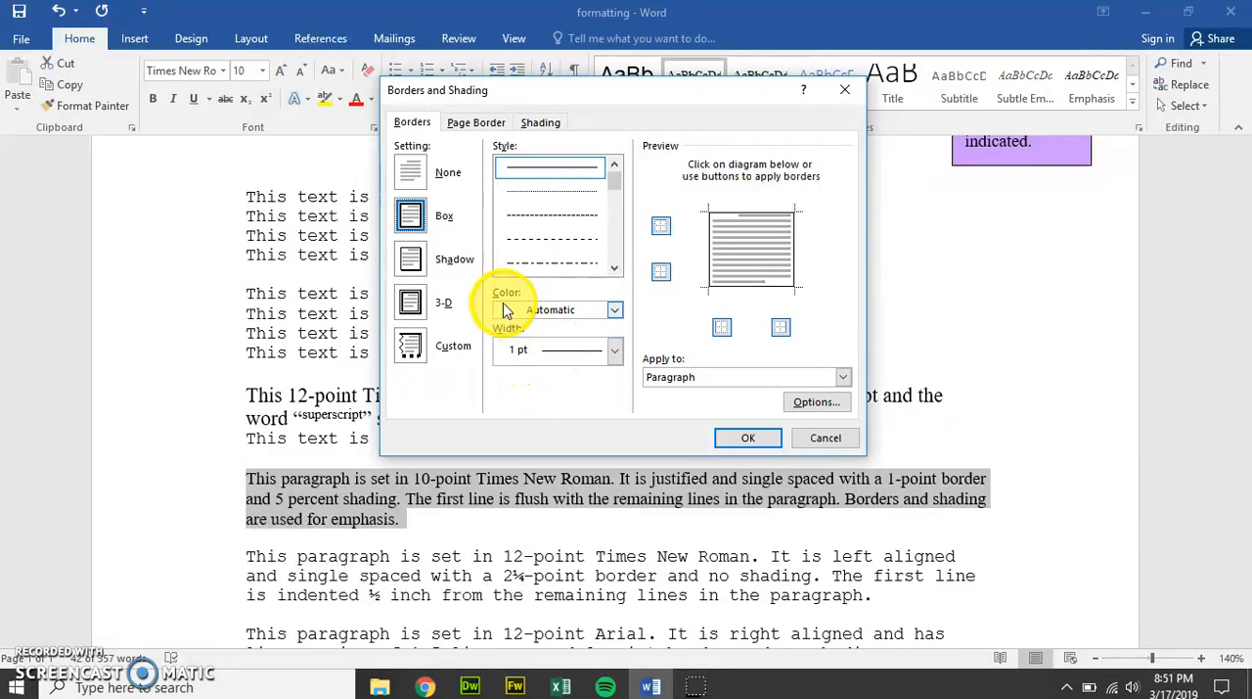
# Step: Add a 5% shading pattern to the 10-point Times New Roman paragraph and apply the border and shading settings
pyautogui.click(546, 125)
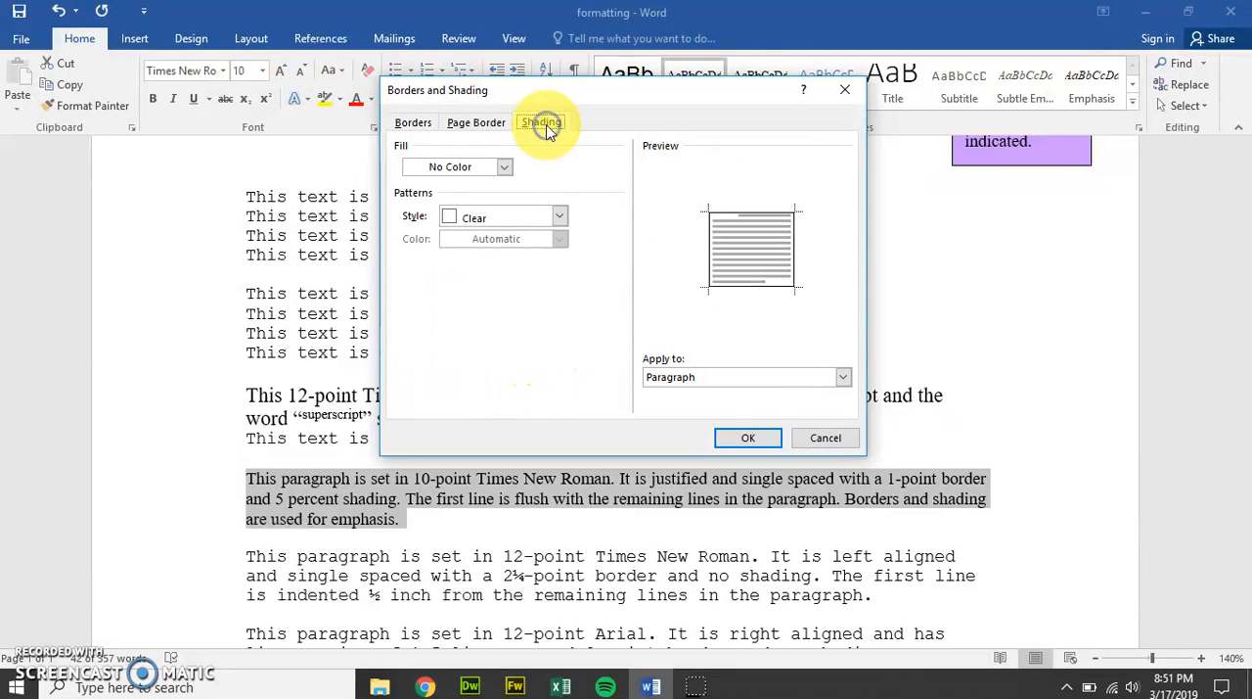
pyautogui.click(505, 166)
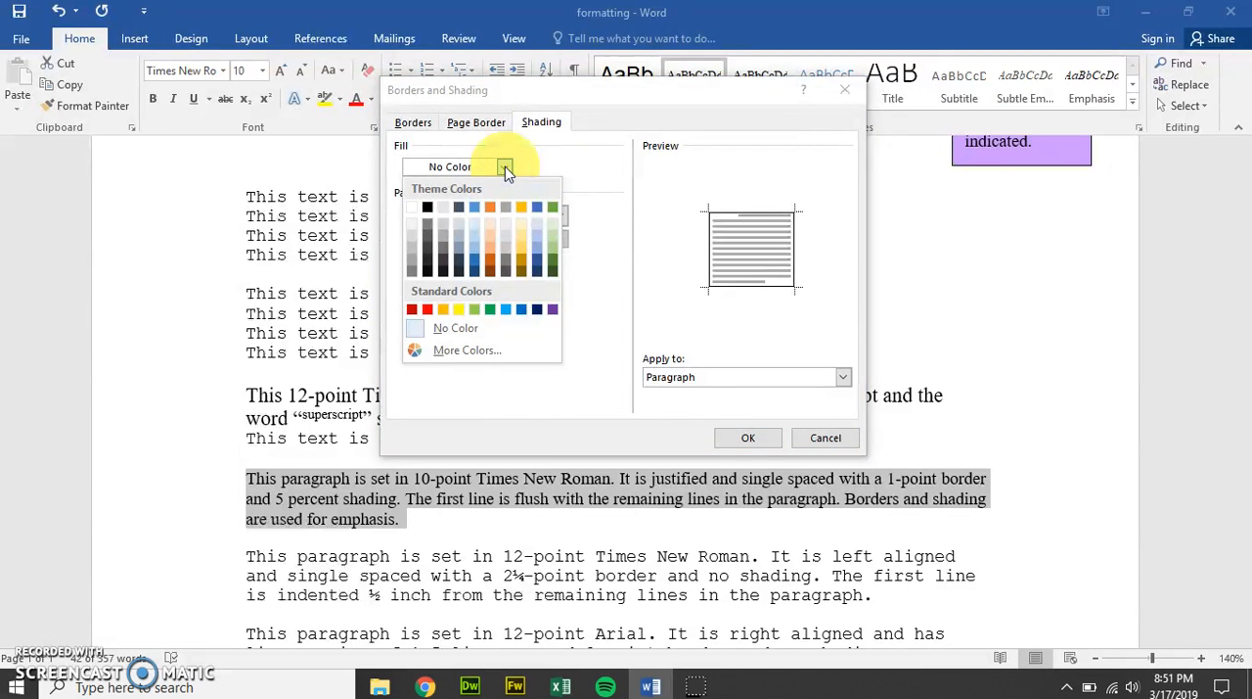
pyautogui.click(504, 166)
pyautogui.click(562, 217)
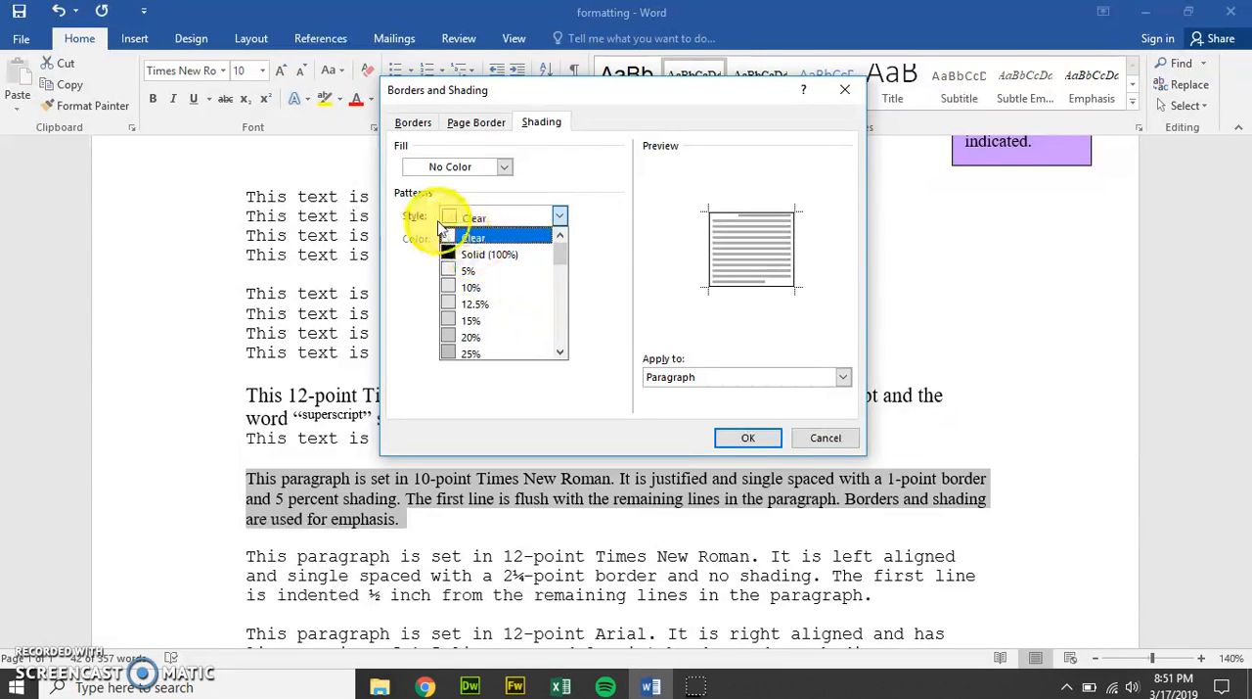
pyautogui.click(505, 168)
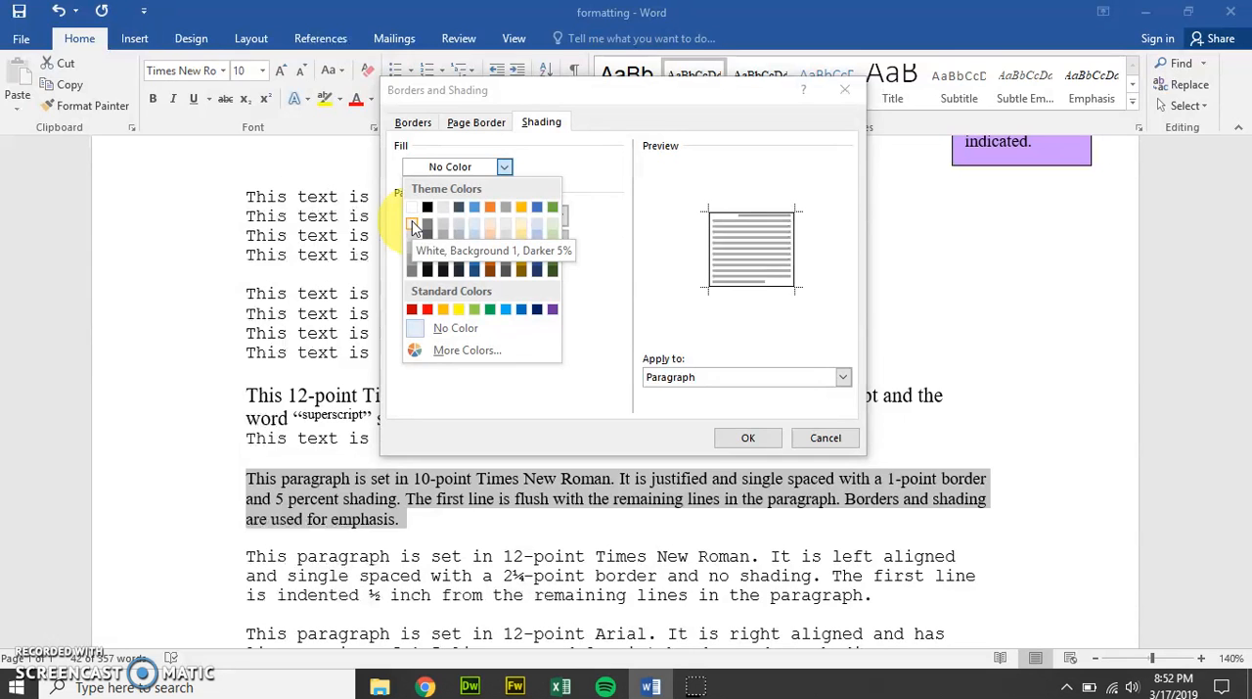
pyautogui.click(579, 196)
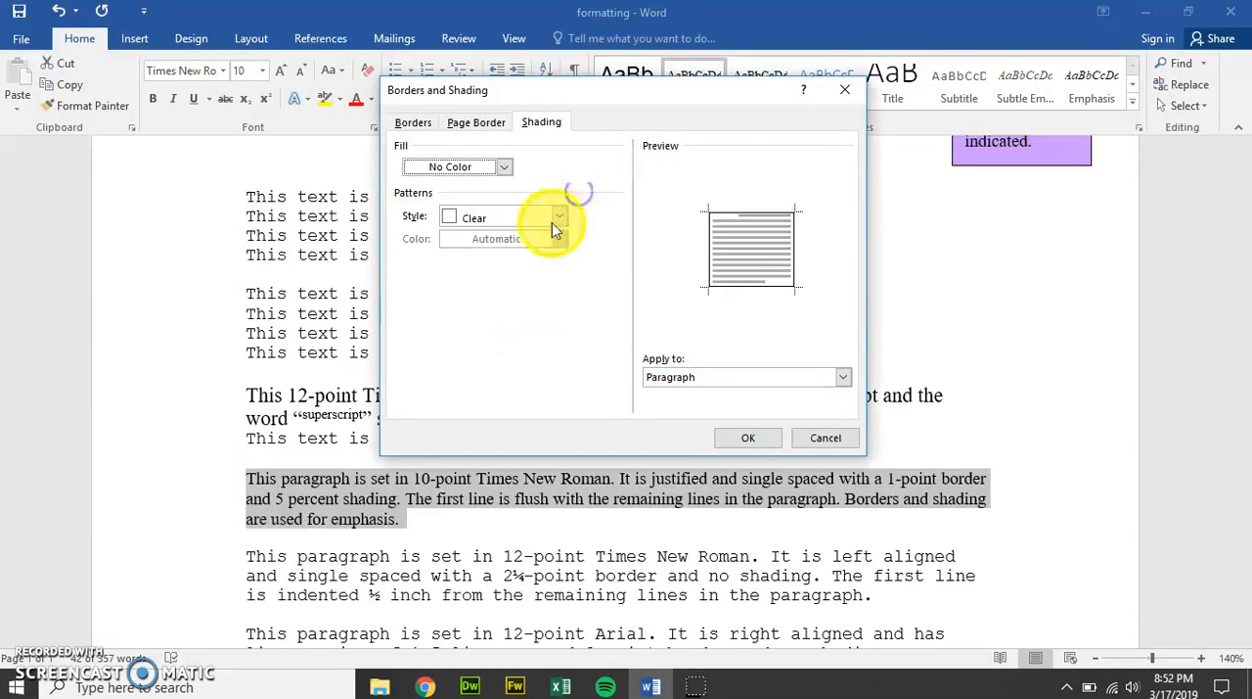
pyautogui.click(450, 218)
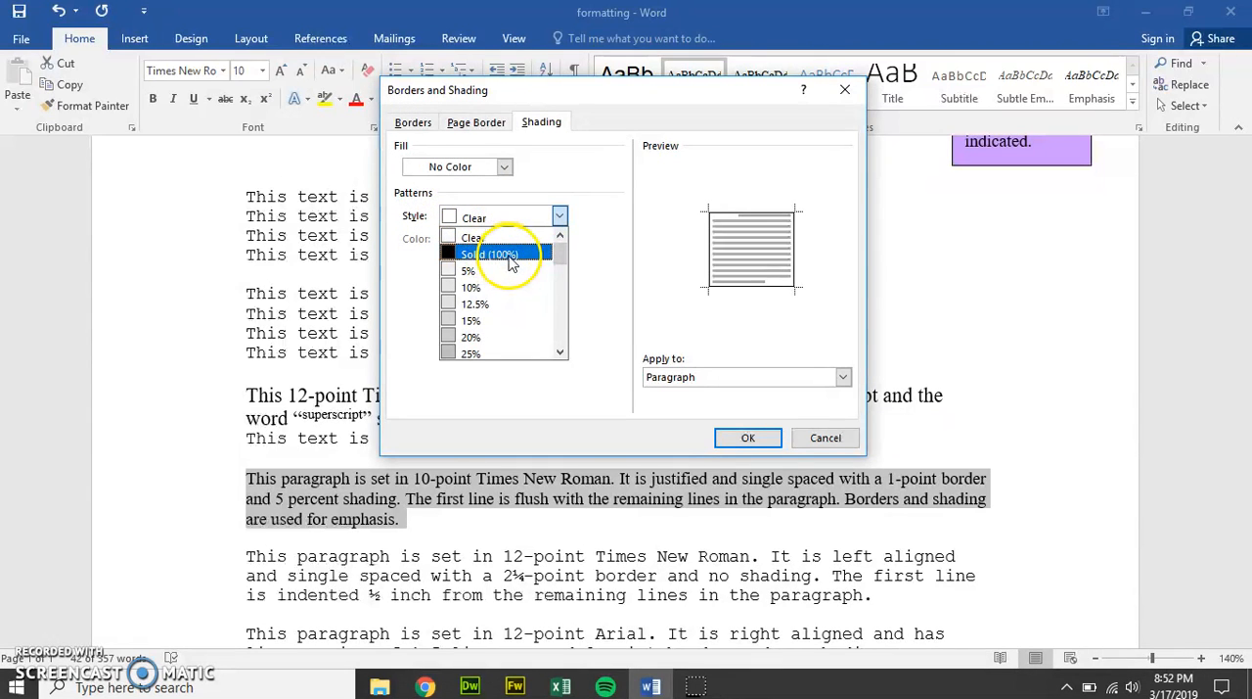
pyautogui.click(481, 273)
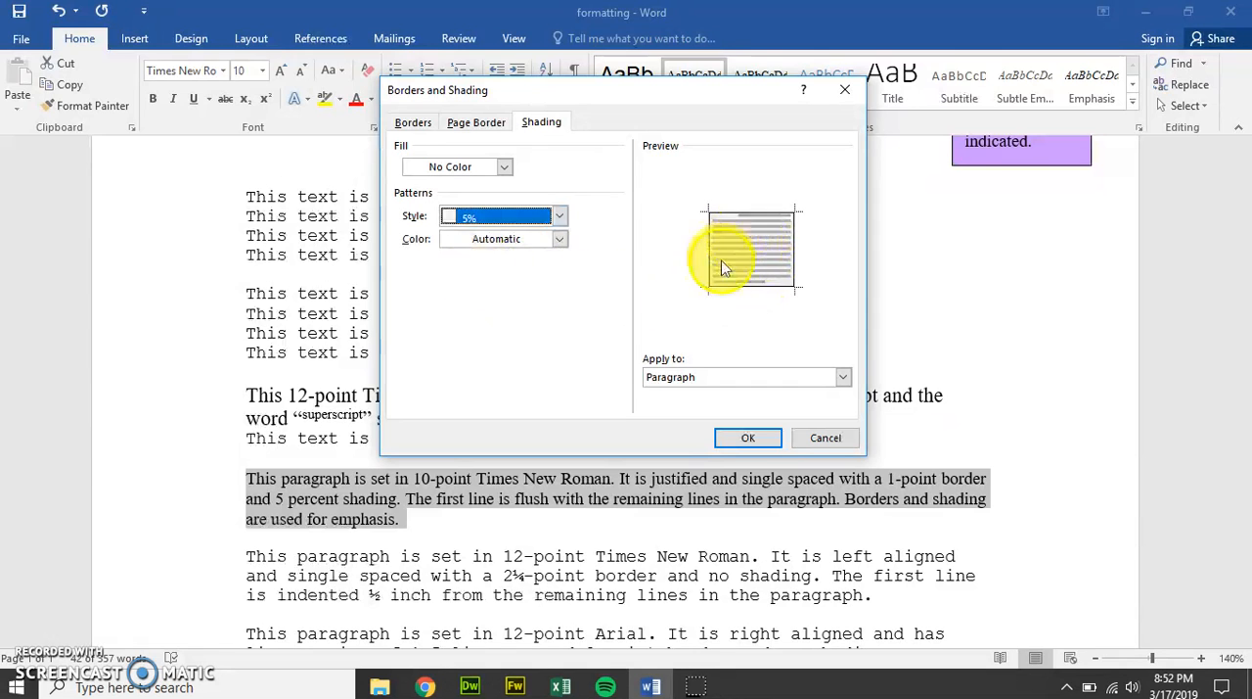
pyautogui.click(750, 439)
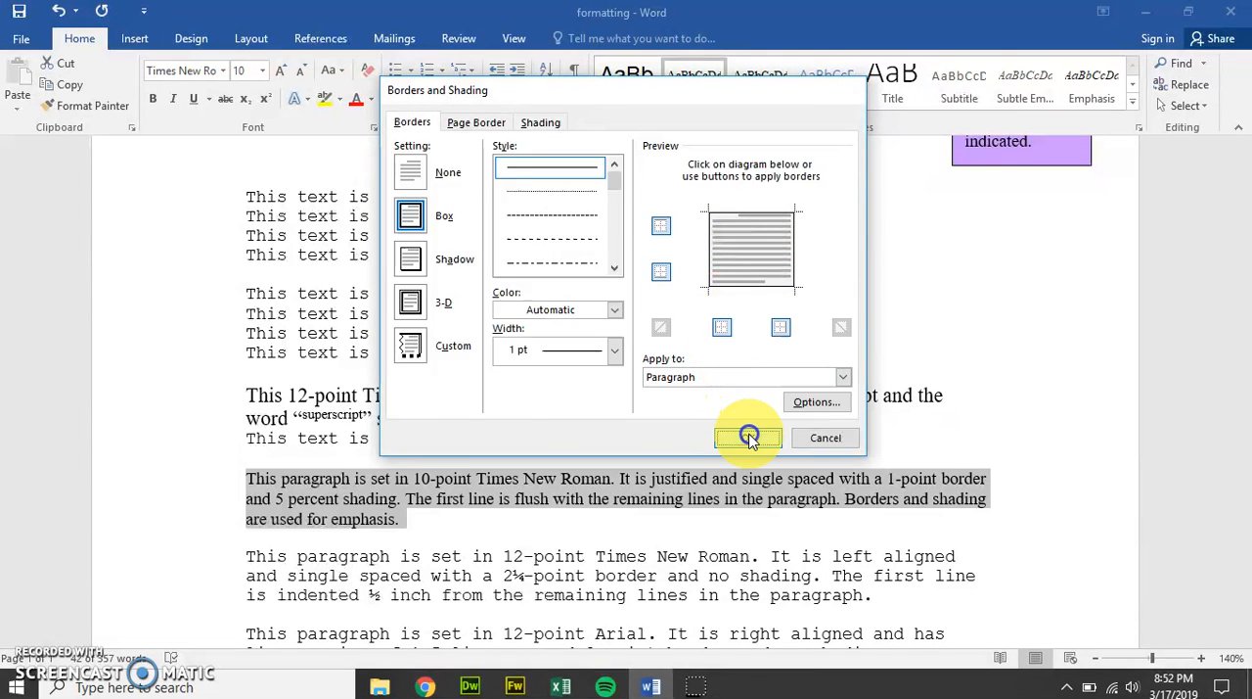
pyautogui.click(600, 391)
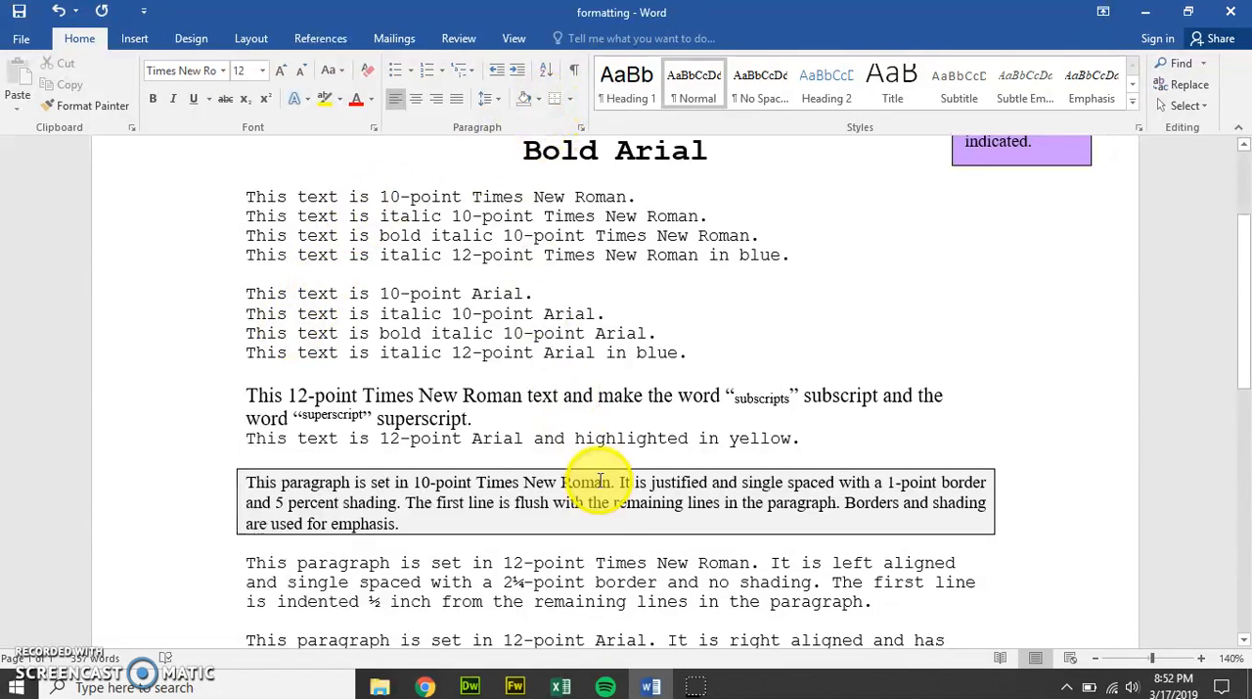
pyautogui.tripleClick(405, 506)
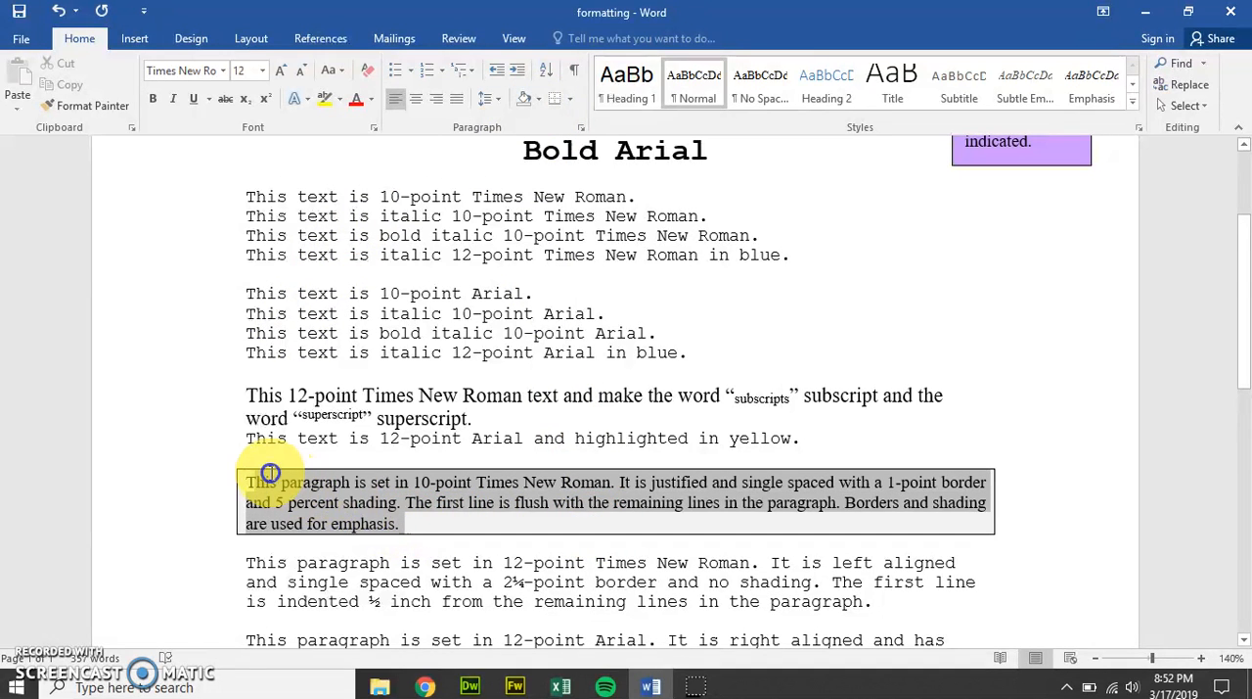
pyautogui.click(539, 101)
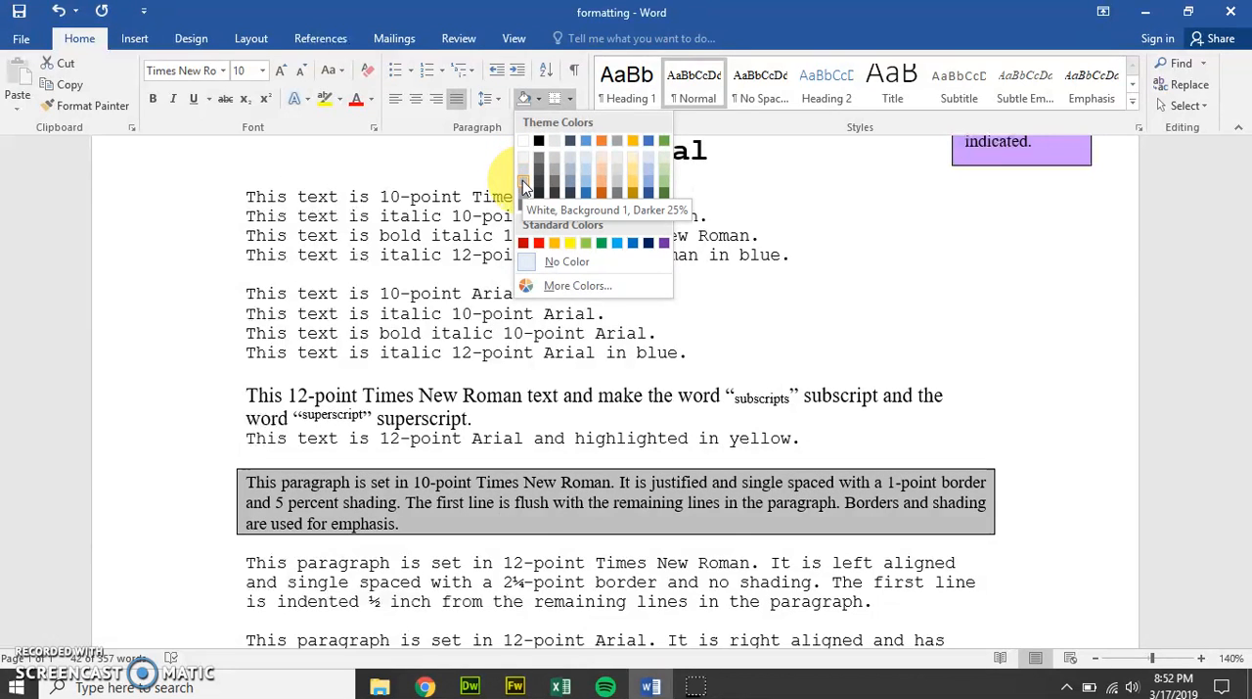
pyautogui.click(683, 426)
pyautogui.click(750, 378)
# Step: Apply a 2 ¼ pt box border to the paragraph beginning "This paragraph is set in 12-point Times New Roman. It is left aligned"
pyautogui.scroll(-1, 765, 369)
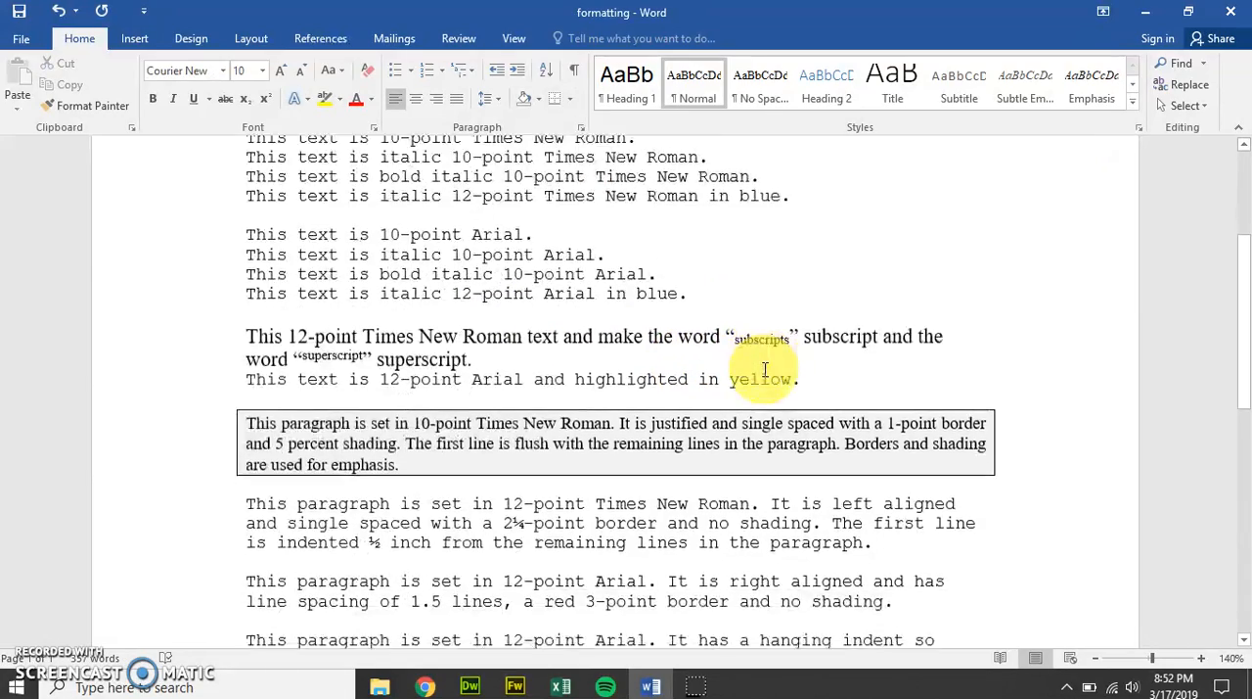
pyautogui.scroll(-2, 765, 369)
pyautogui.scroll(-1, 766, 369)
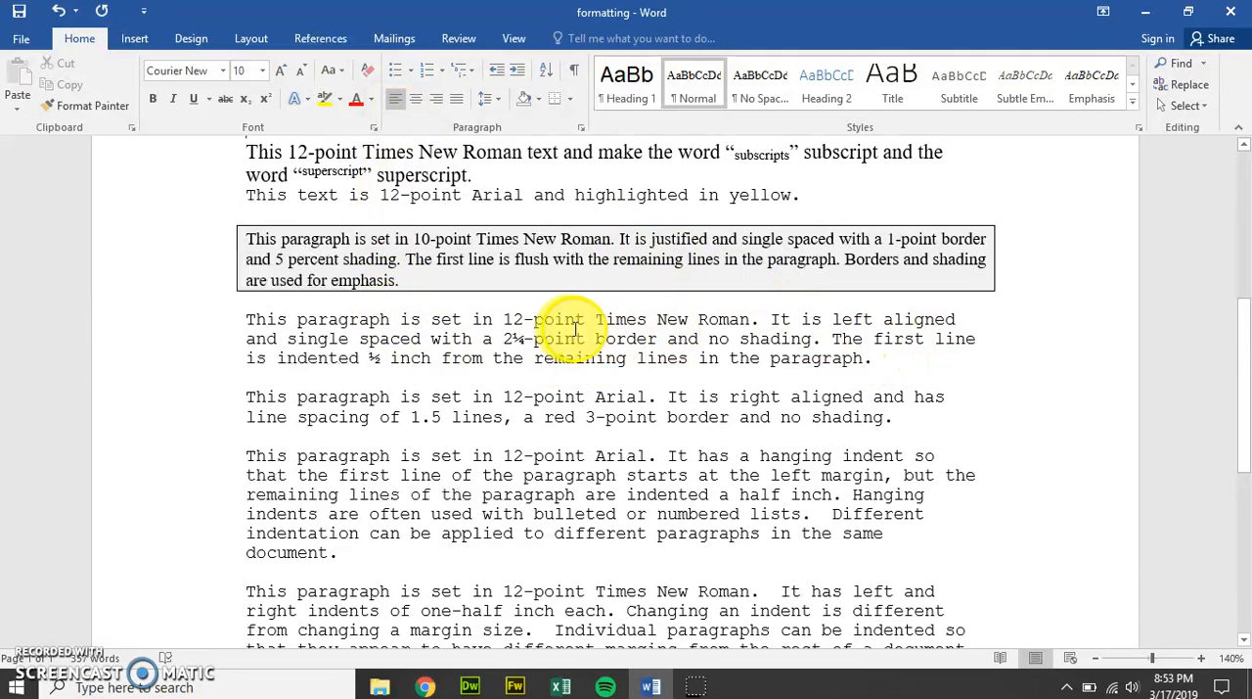
pyautogui.moveTo(882, 359); pyautogui.dragTo(264, 321)
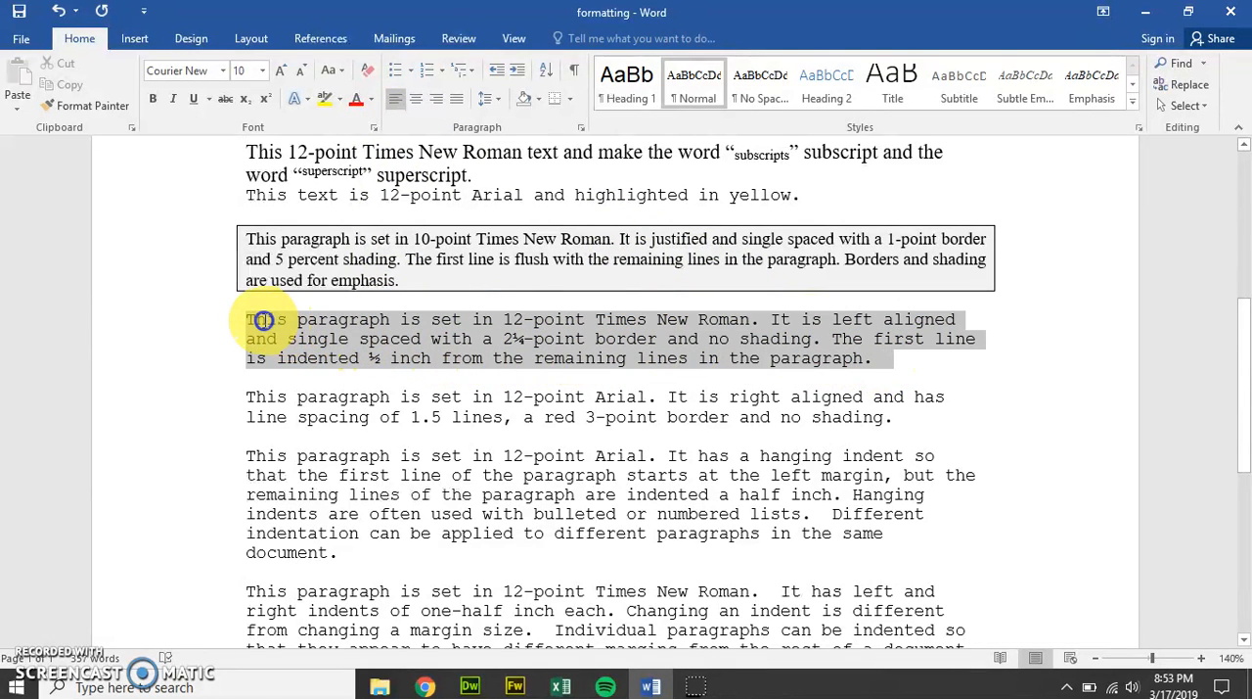
pyautogui.click(570, 100)
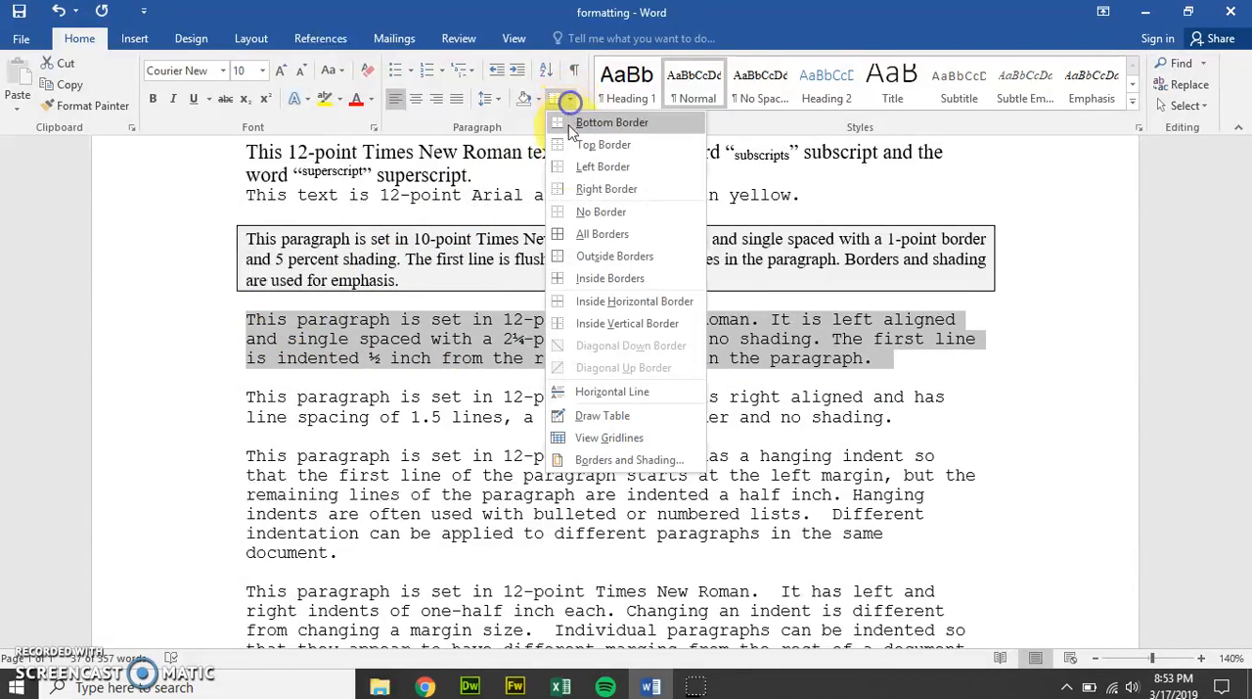
pyautogui.click(611, 460)
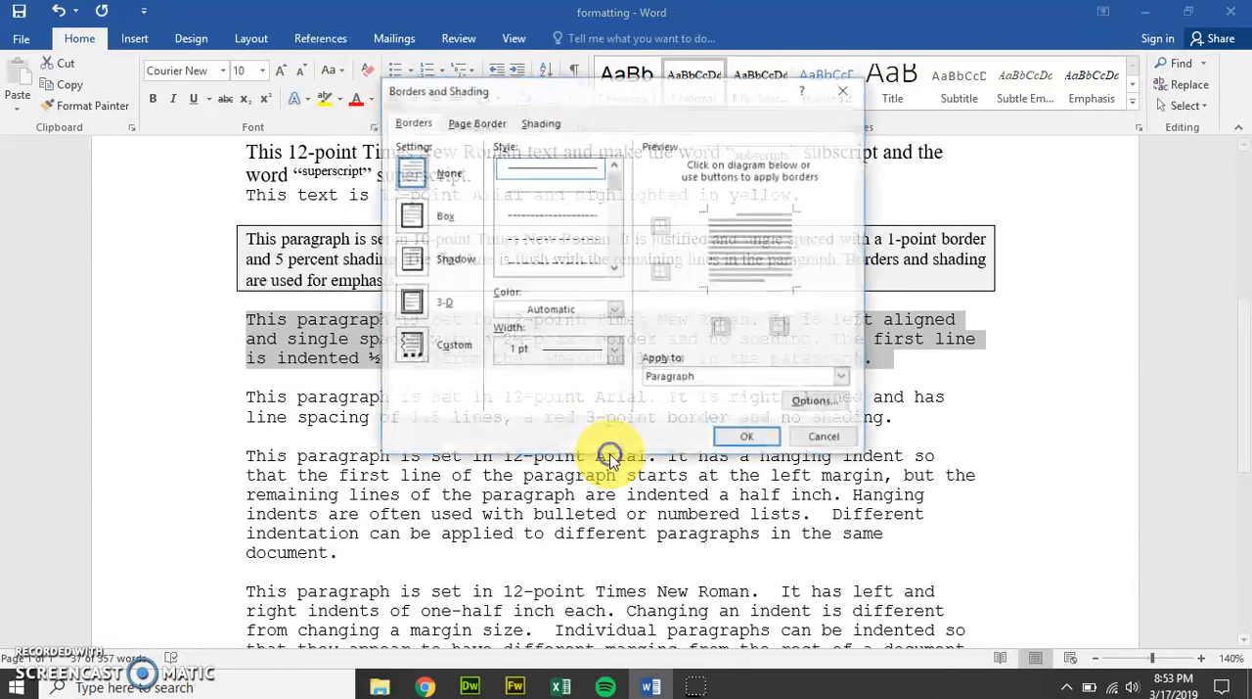
pyautogui.click(611, 355)
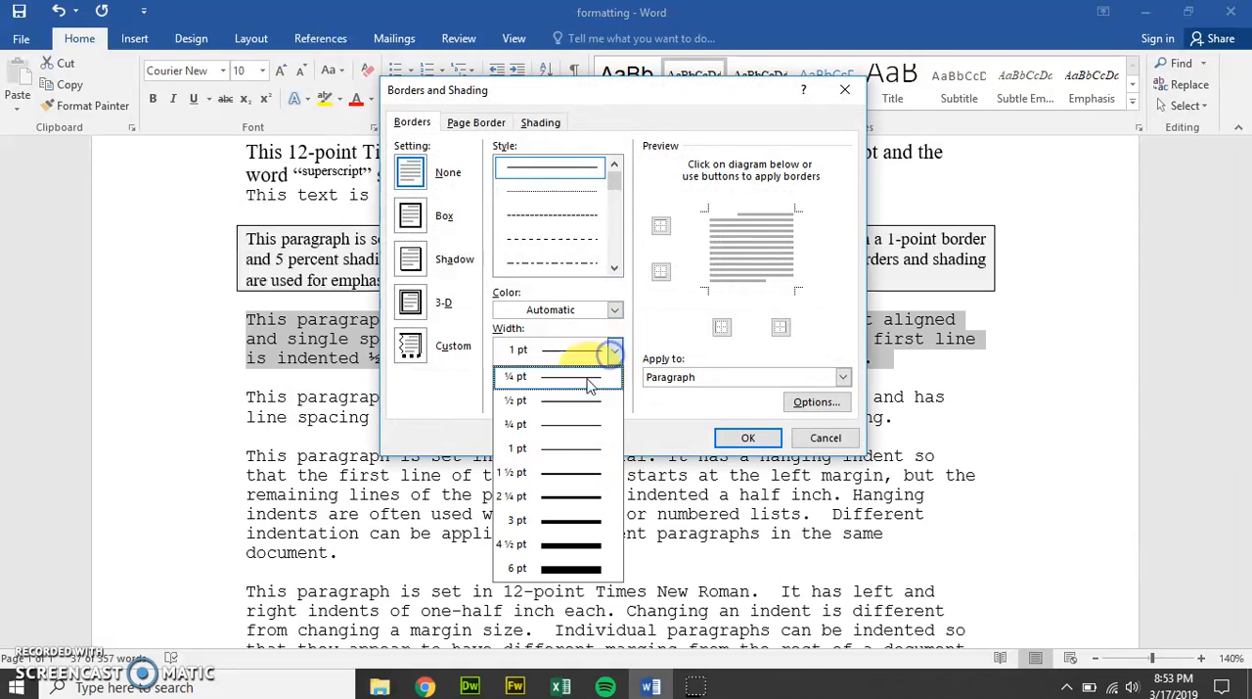
pyautogui.click(565, 496)
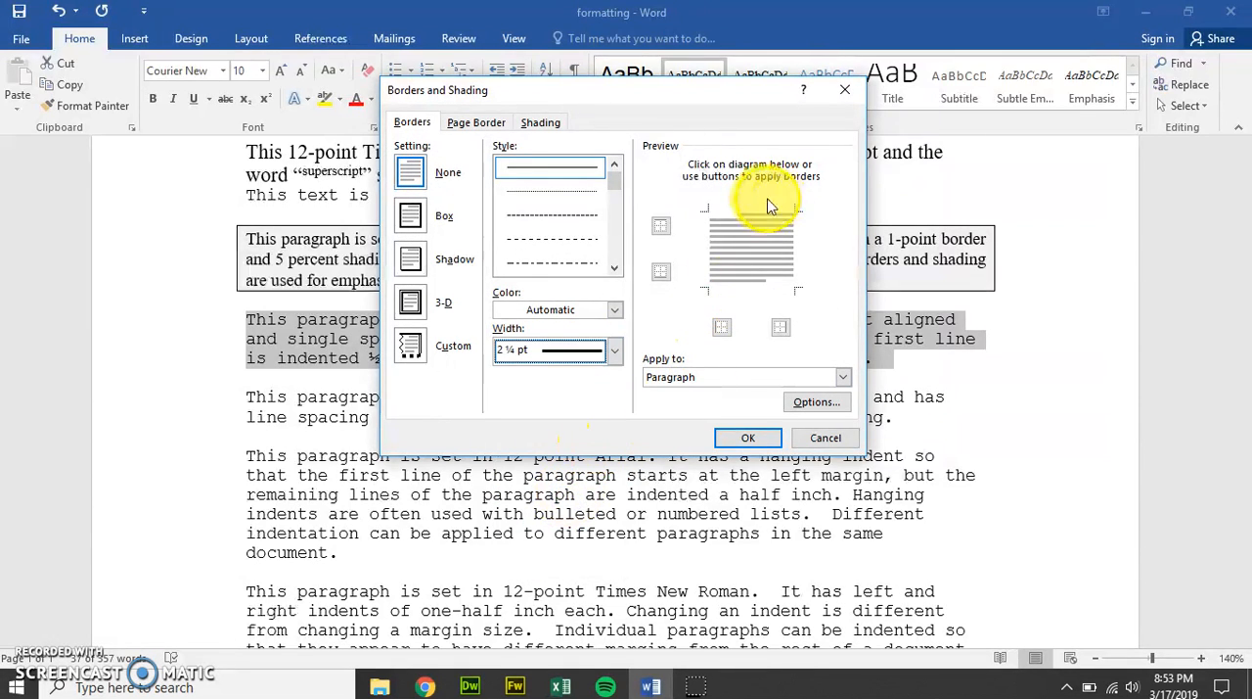
pyautogui.click(410, 219)
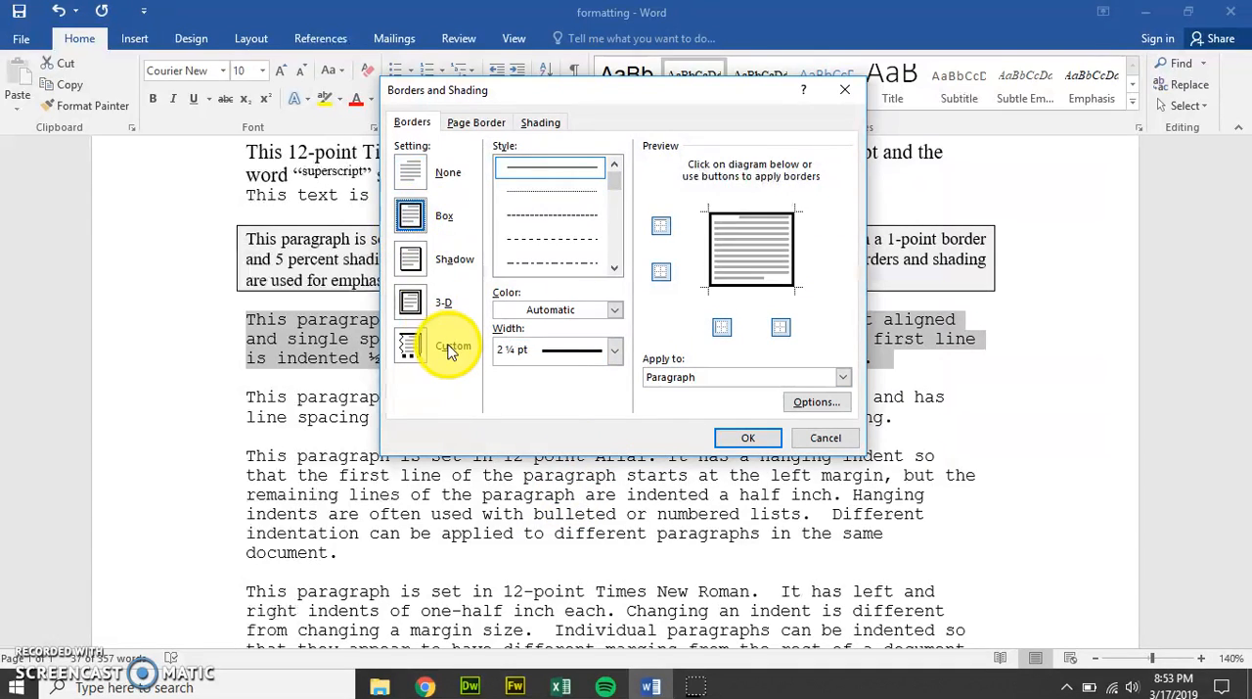
pyautogui.moveTo(632, 96)
pyautogui.mouseDown()
pyautogui.moveTo(607, 536)
pyautogui.moveTo(623, 501)
pyautogui.moveTo(631, 272)
pyautogui.mouseUp()
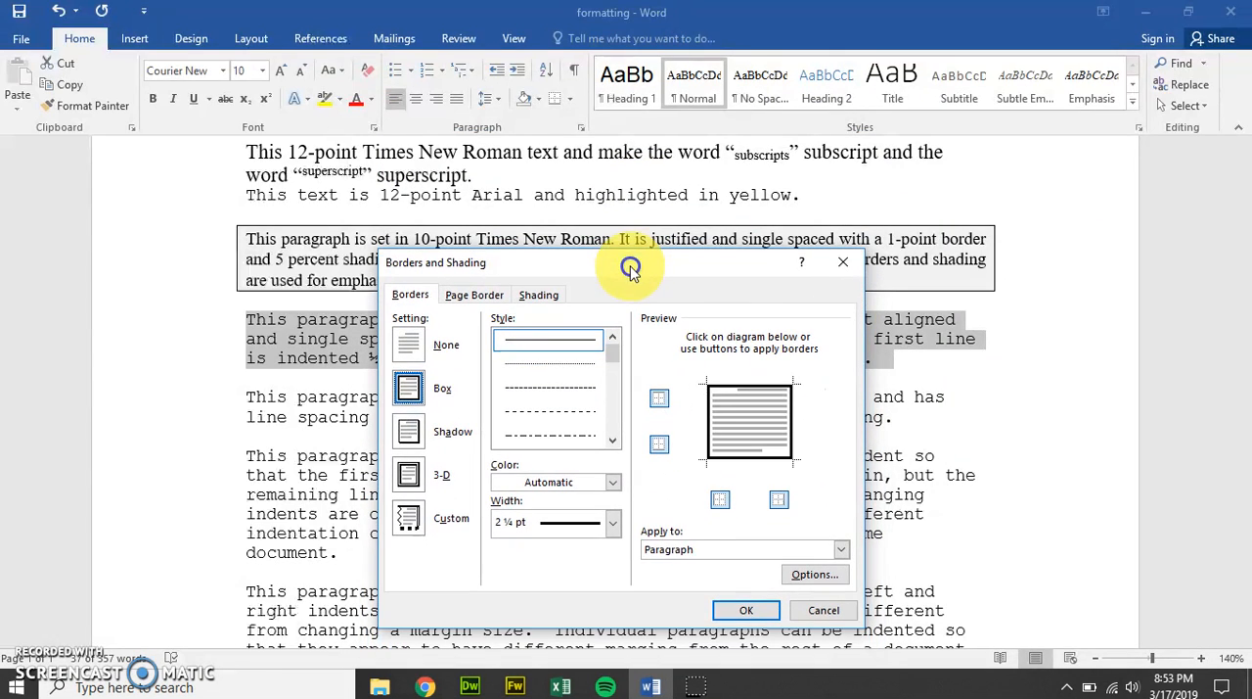
pyautogui.click(735, 610)
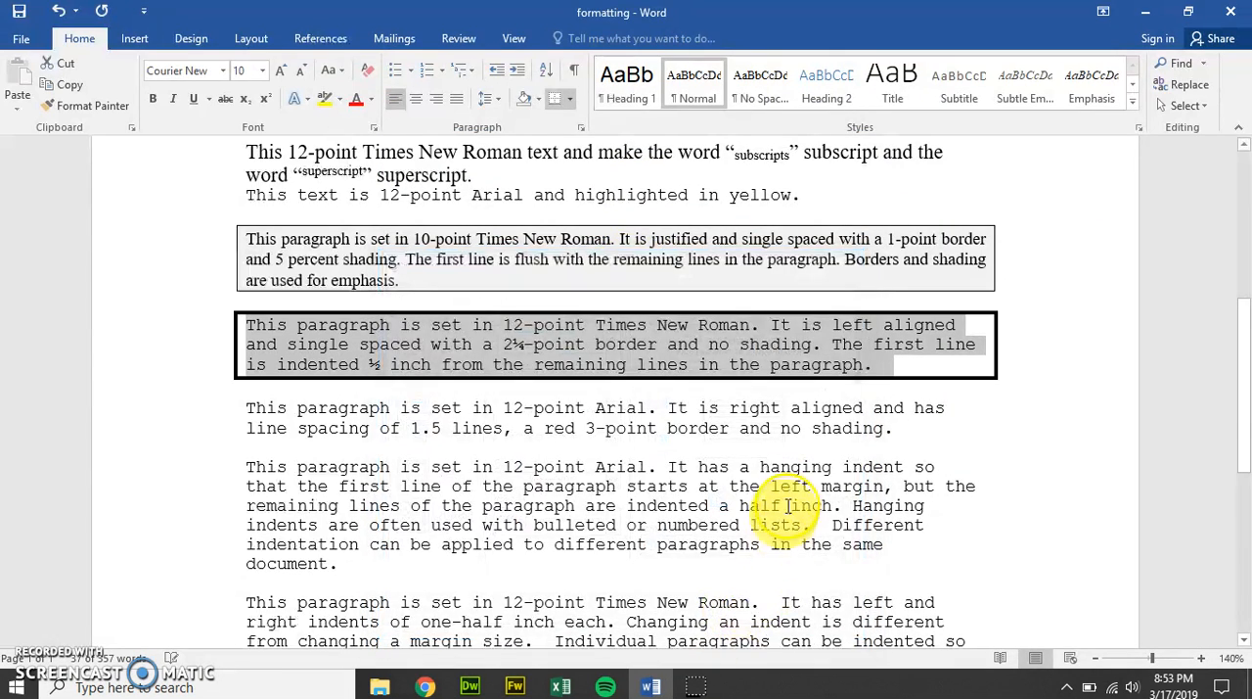
pyautogui.click(780, 428)
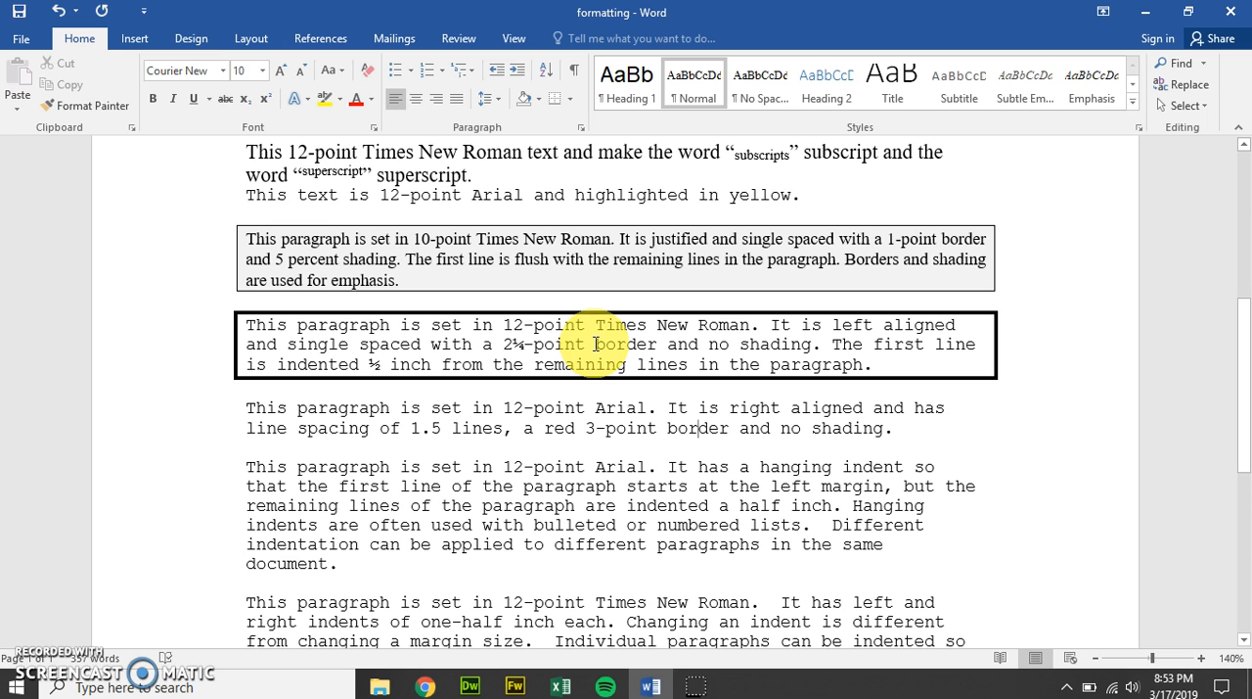
# Step: Right-align the paragraph beginning "This paragraph is set in 12-point Arial. It is right aligned"
pyautogui.scroll(-1, 596, 345)
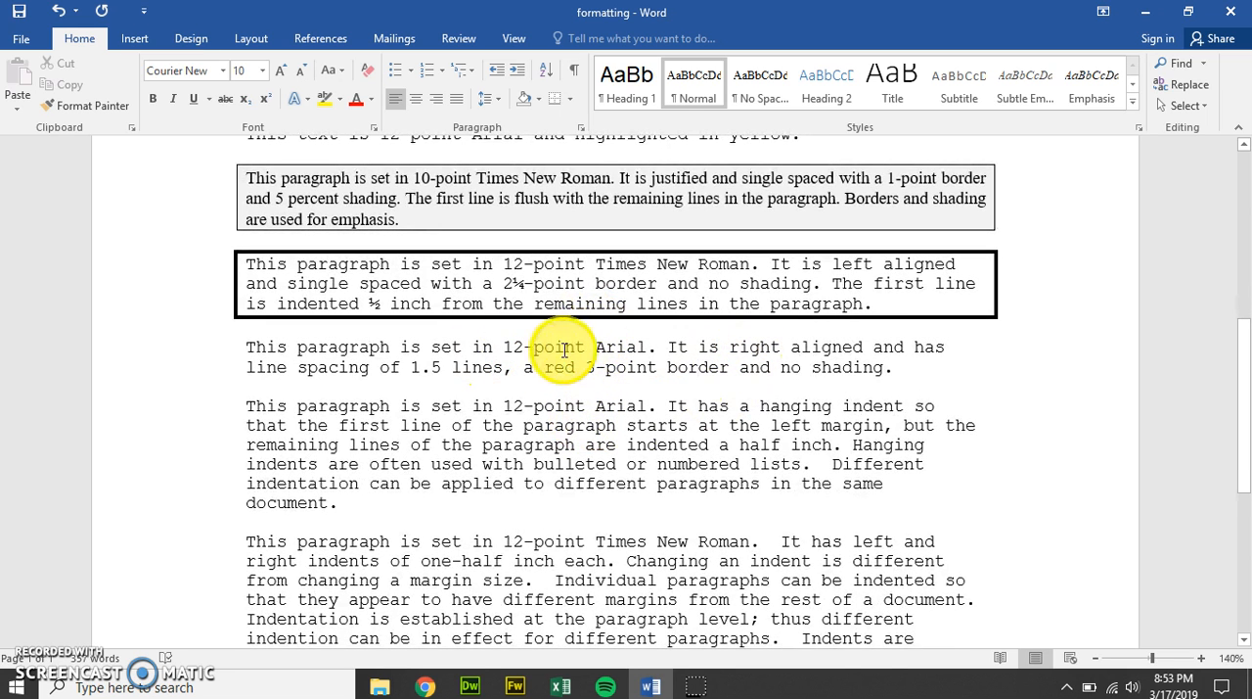
pyautogui.click(503, 346)
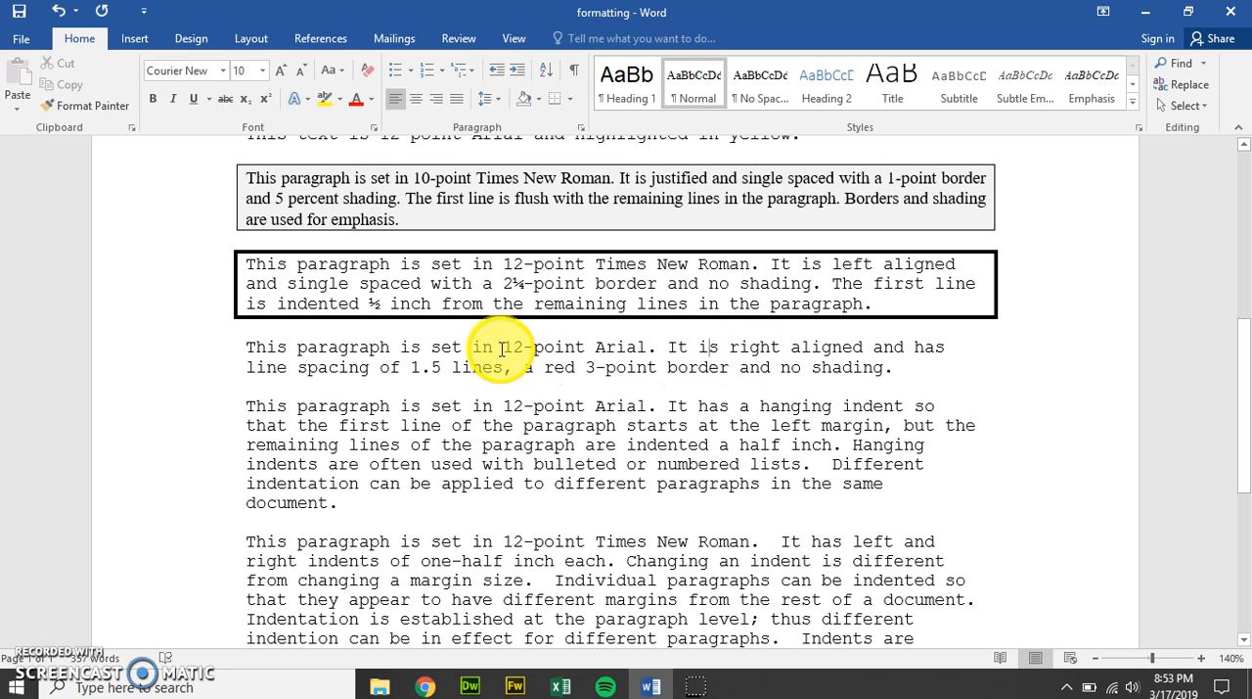
pyautogui.click(437, 104)
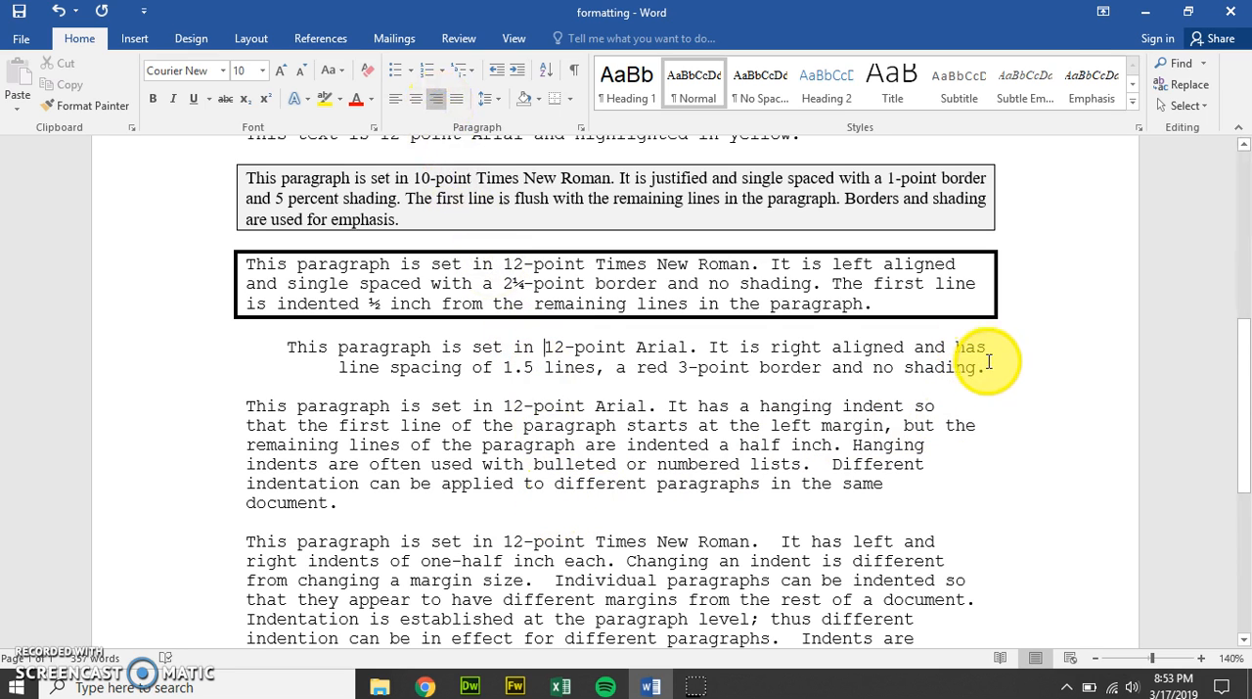
pyautogui.click(652, 470)
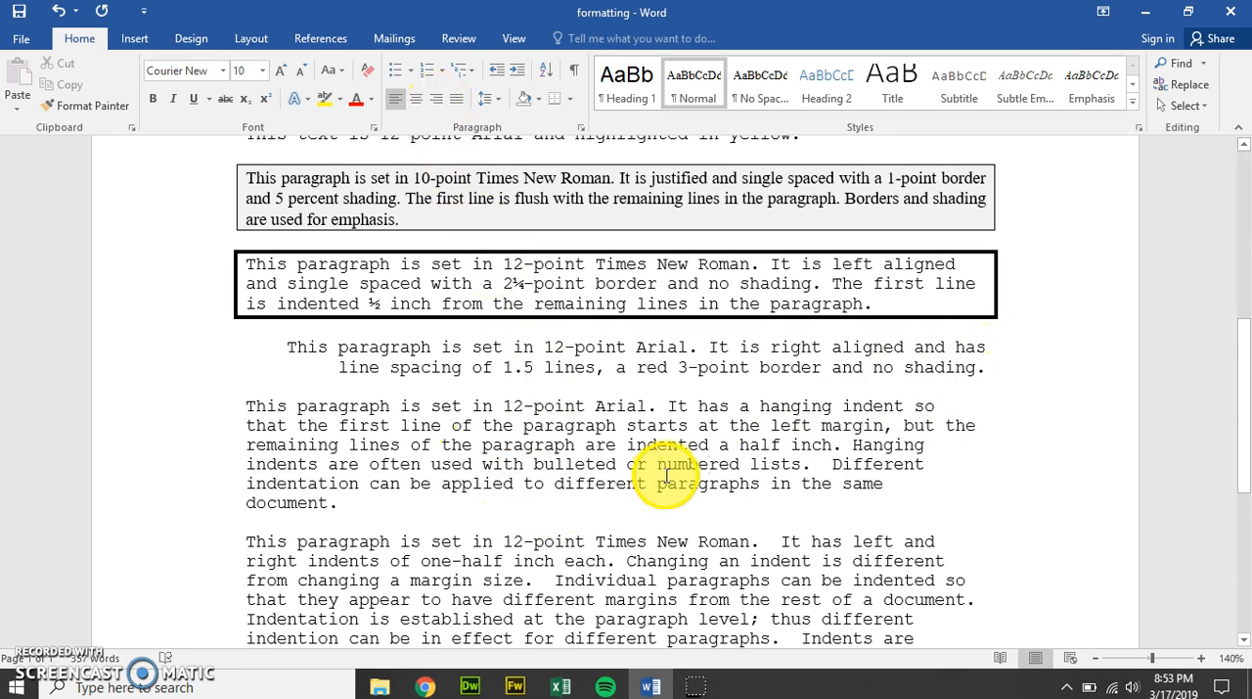
# Step: Format the paragraph describing a hanging indent, just below the right-aligned one, in 12-point Arial
pyautogui.moveTo(351, 505); pyautogui.dragTo(256, 408)
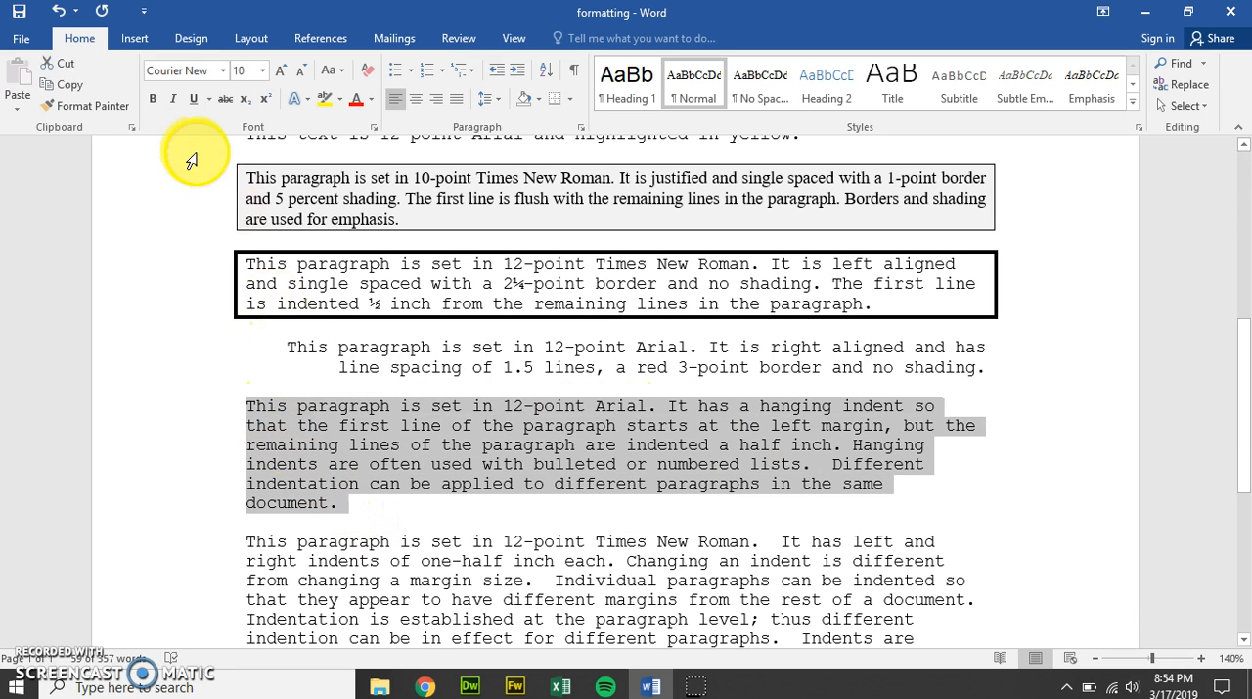
pyautogui.click(262, 70)
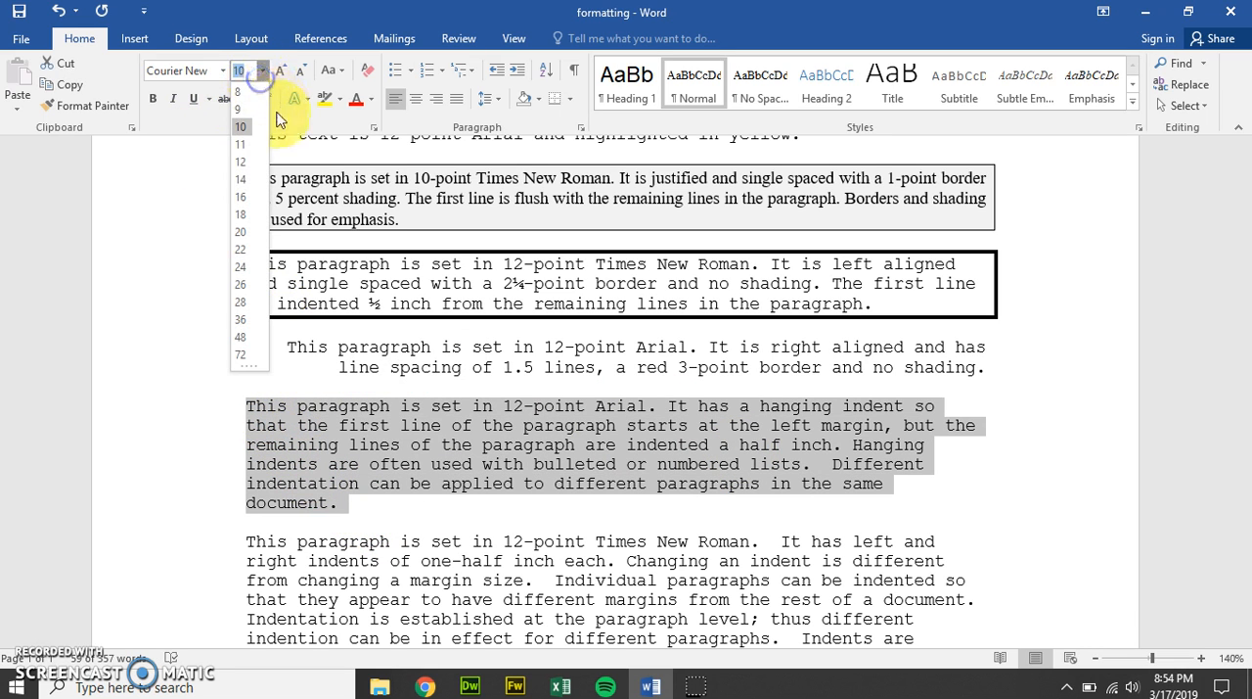
pyautogui.click(246, 168)
pyautogui.click(224, 74)
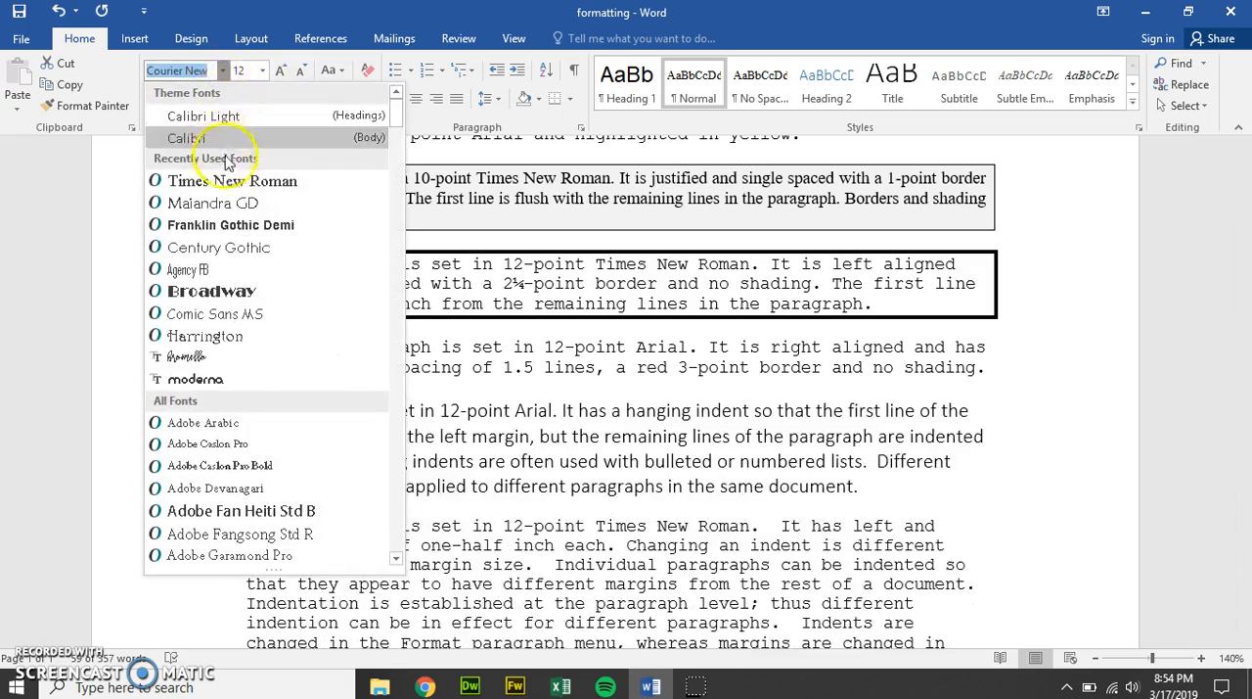
pyautogui.scroll(-5, 233, 378)
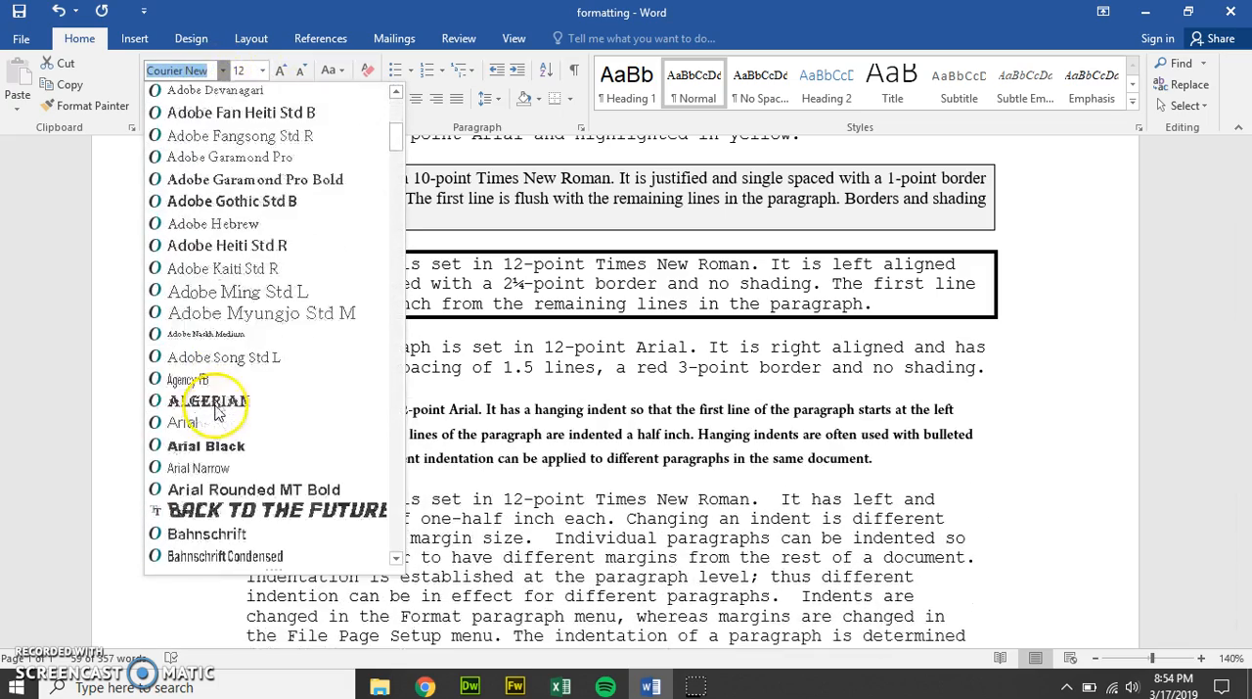
pyautogui.click(209, 423)
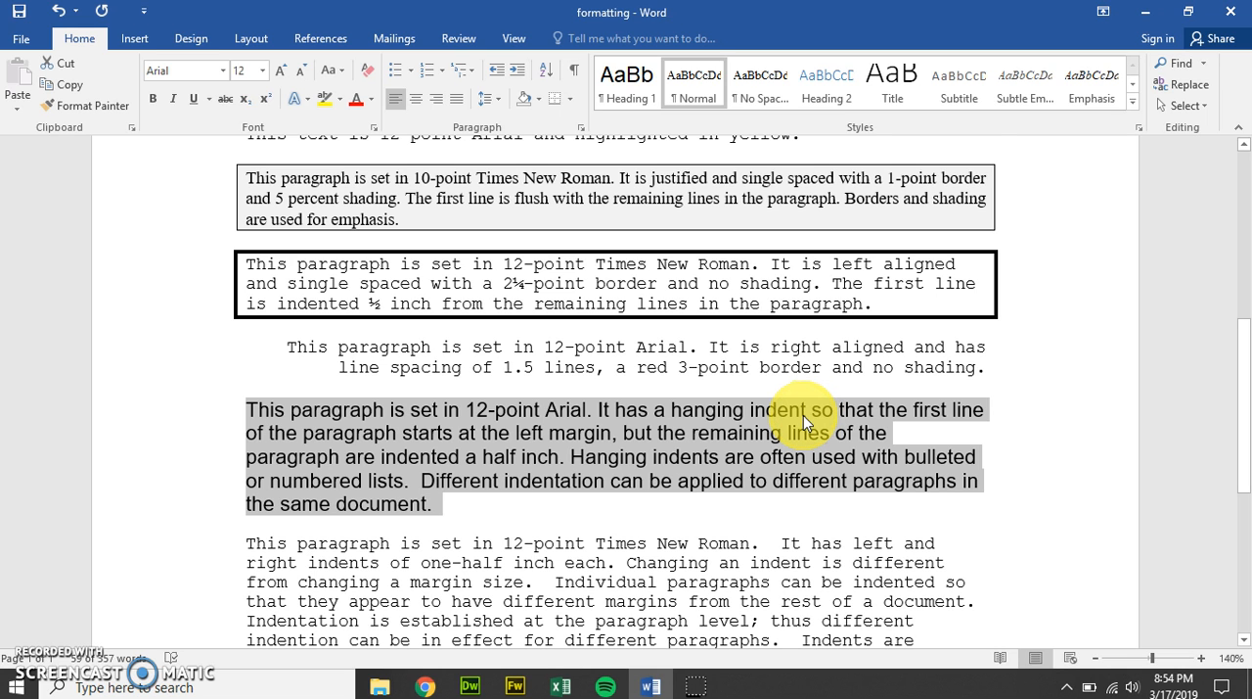
# Step: Show the ruler and give the 12-point Arial paragraph about hanging indents a 1-inch hanging indent
pyautogui.scroll(-3, 803, 415)
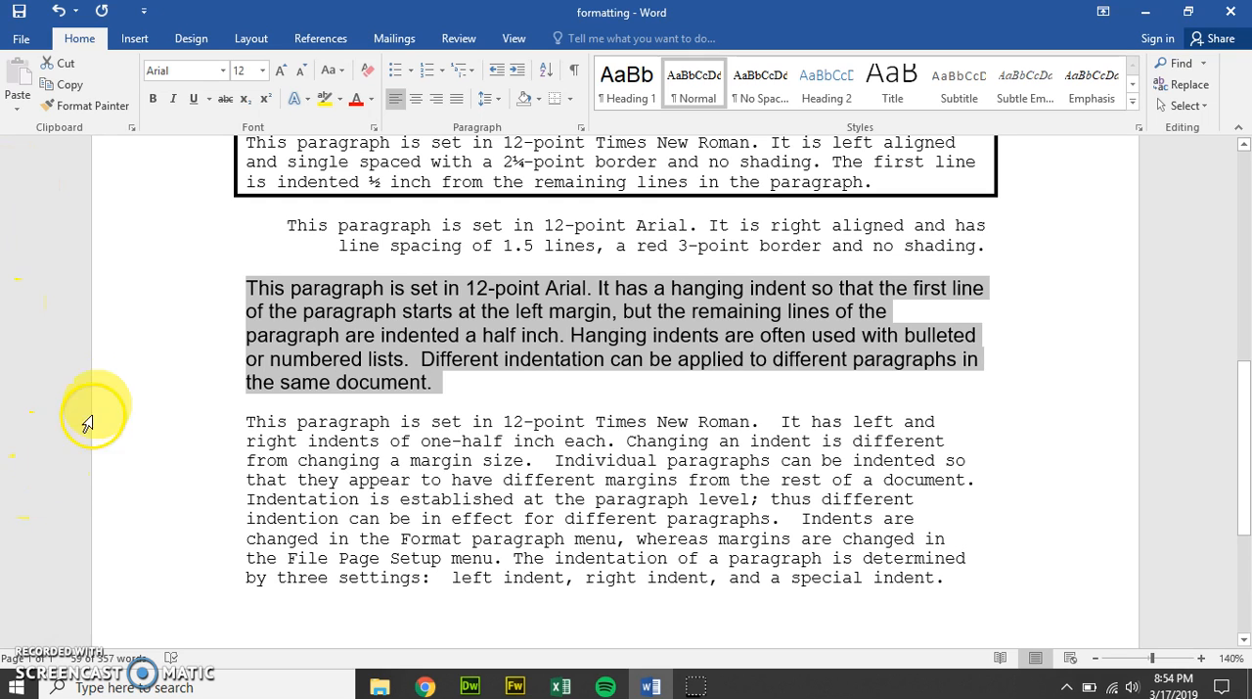
pyautogui.click(512, 41)
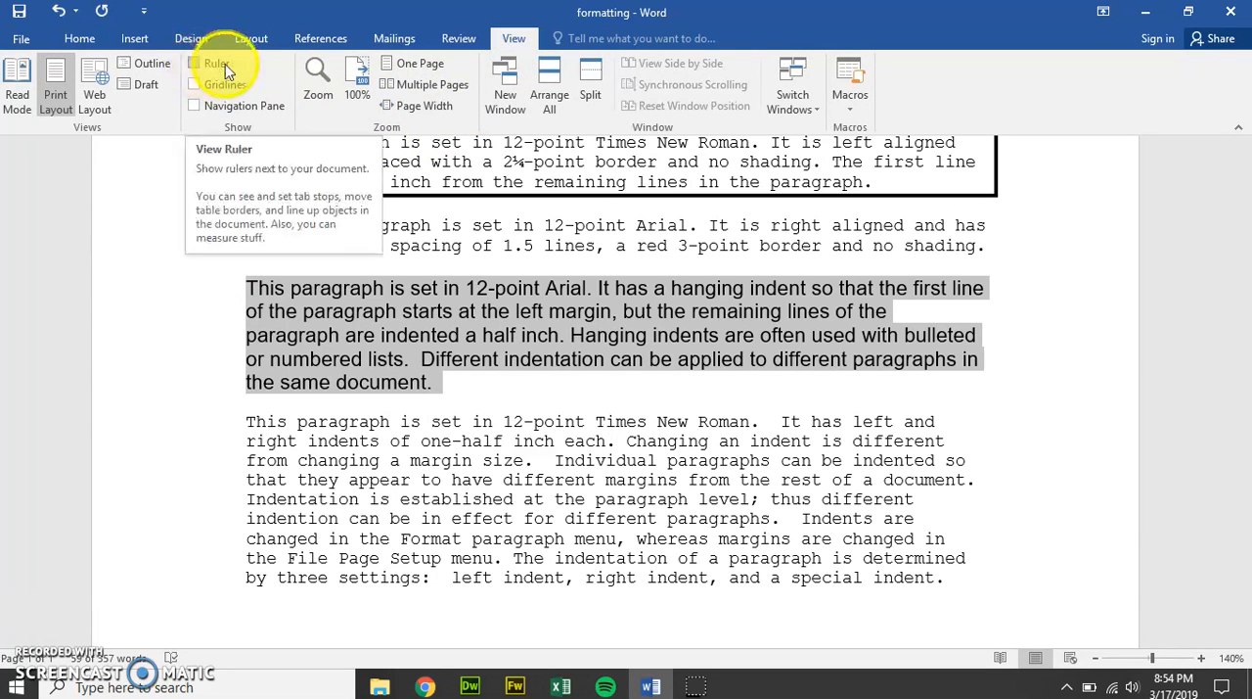
pyautogui.click(197, 64)
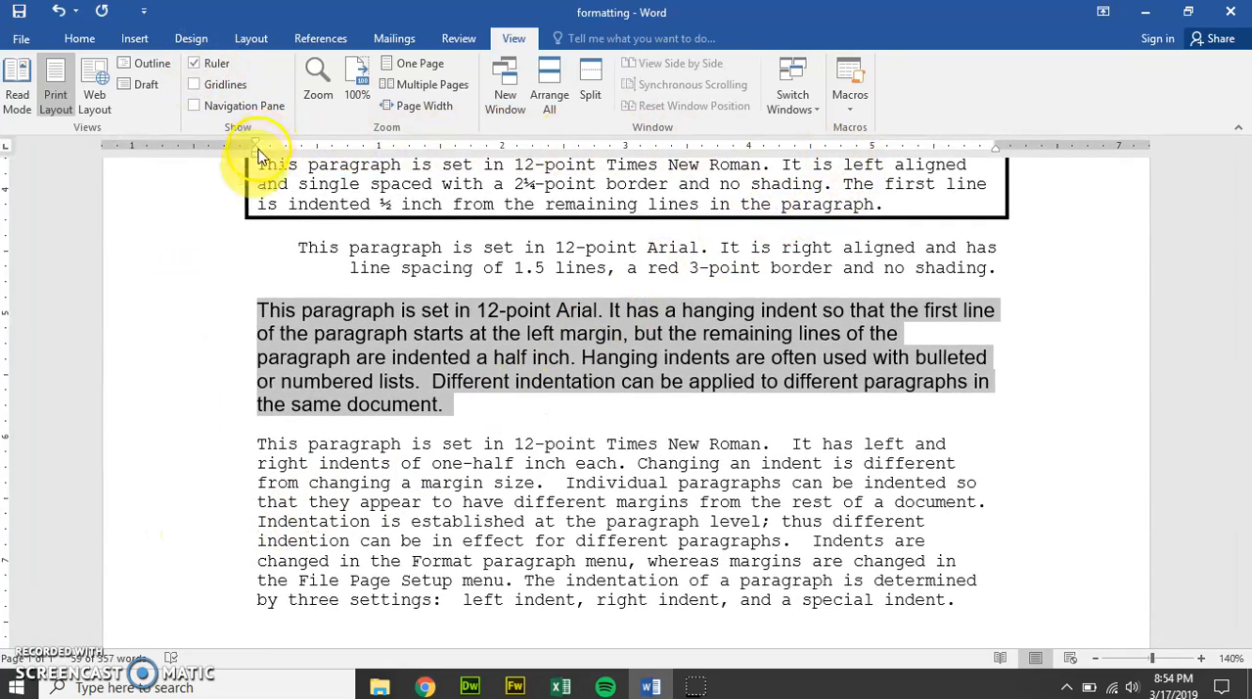
pyautogui.click(388, 357)
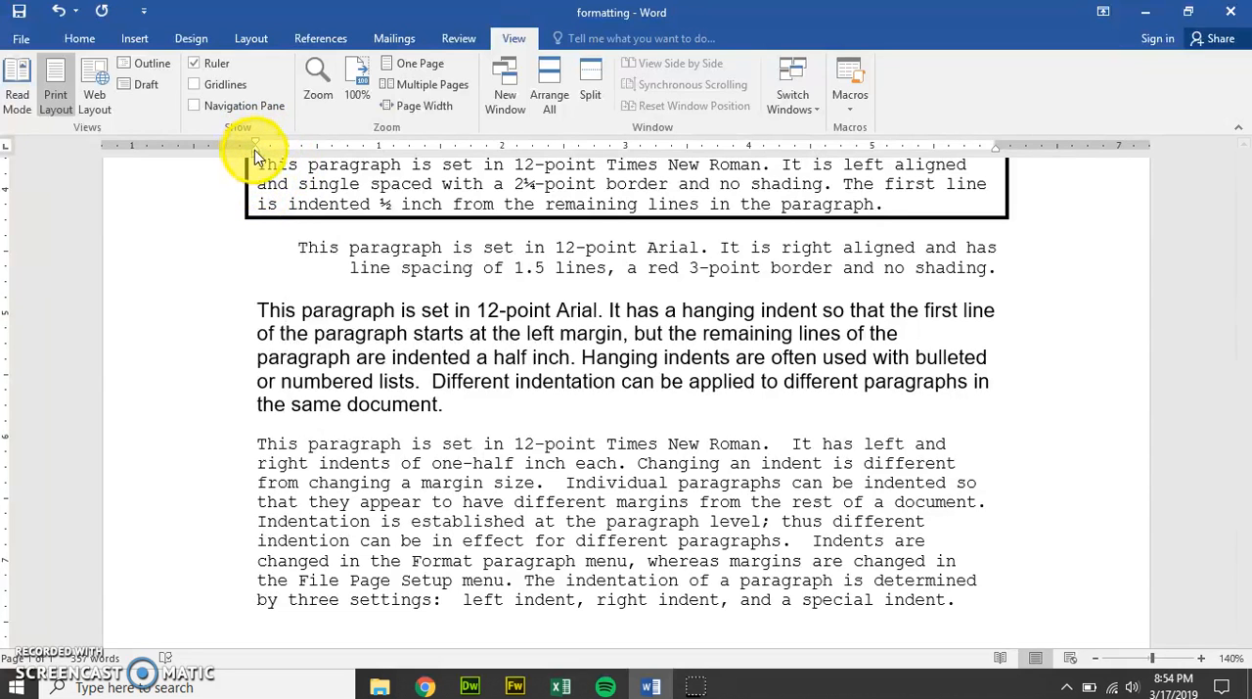
pyautogui.moveTo(254, 149); pyautogui.dragTo(379, 158)
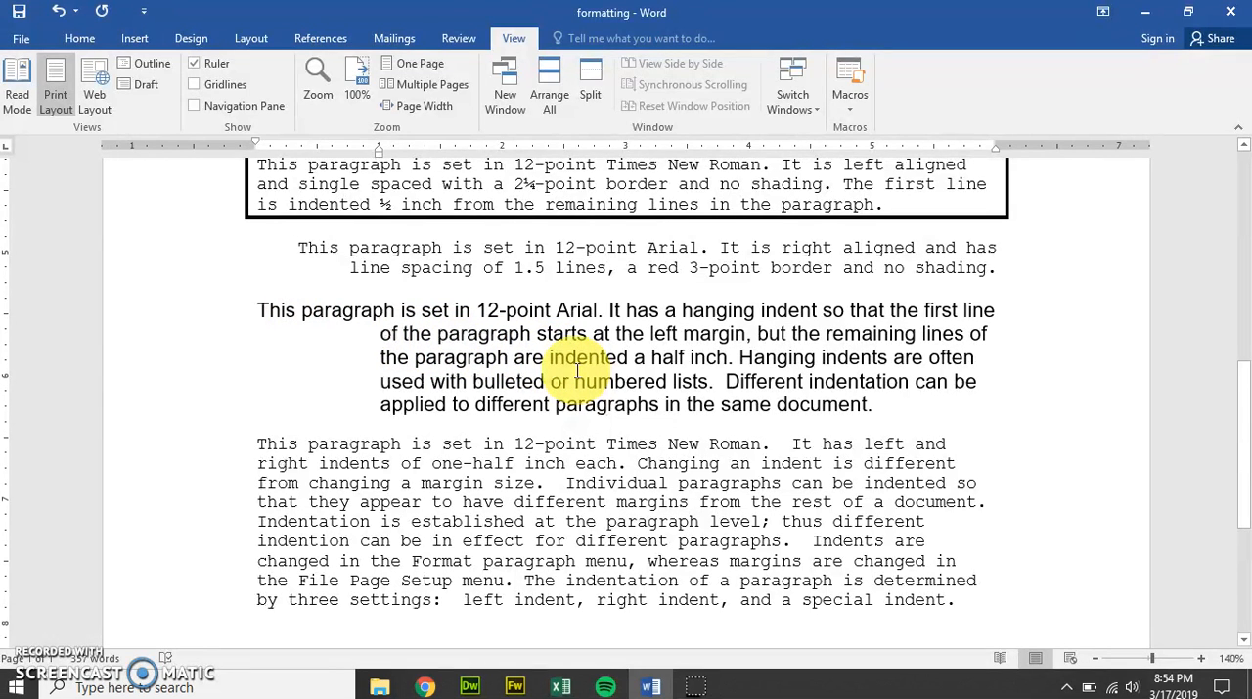
pyautogui.scroll(-1, 578, 370)
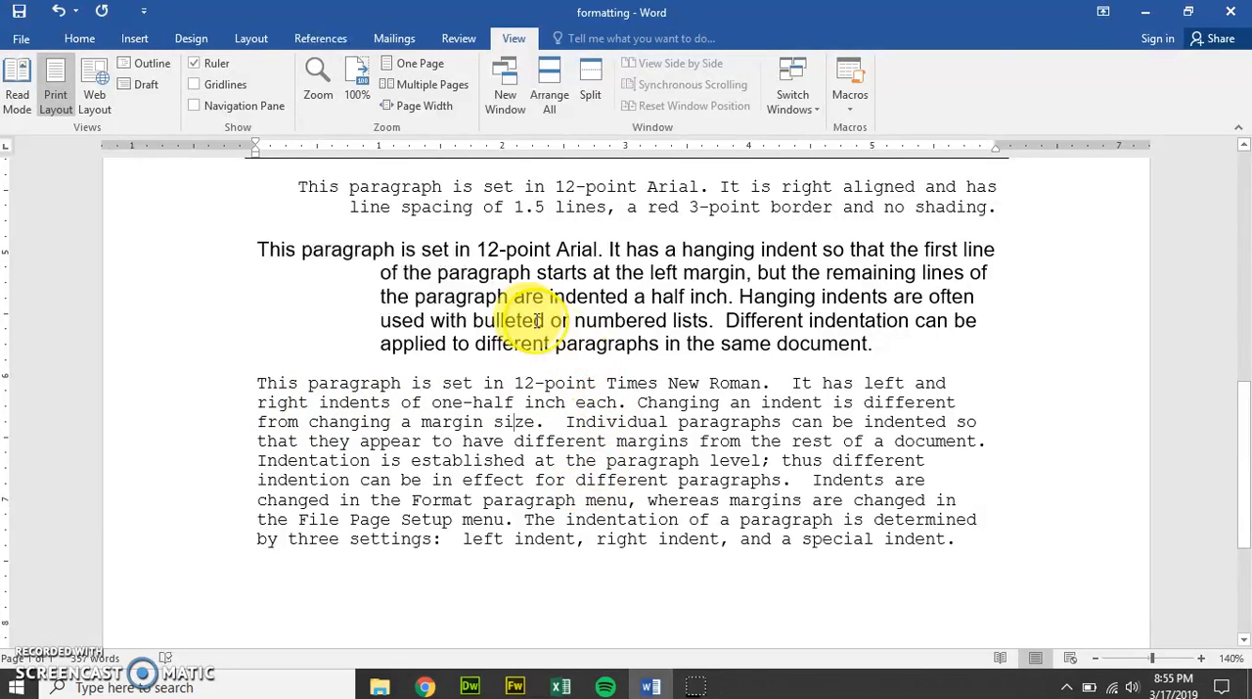
pyautogui.scroll(-1, 531, 297)
pyautogui.scroll(1, 503, 322)
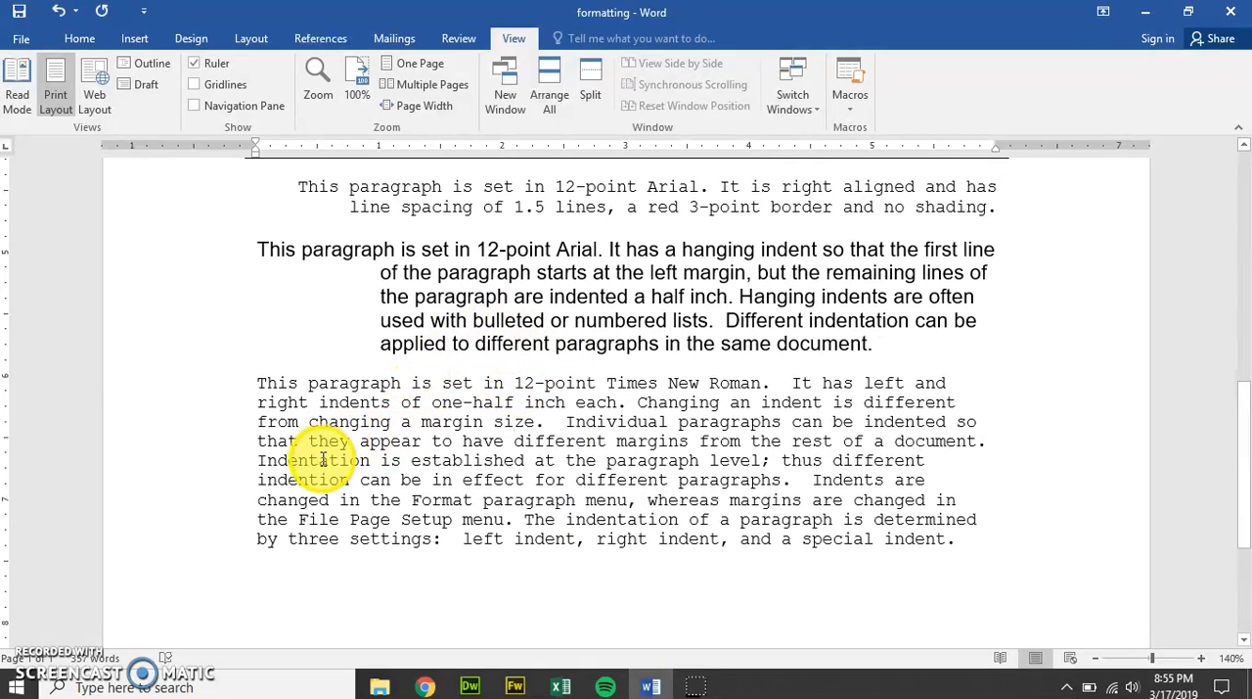
pyautogui.hotkey('ctrl', 'm')
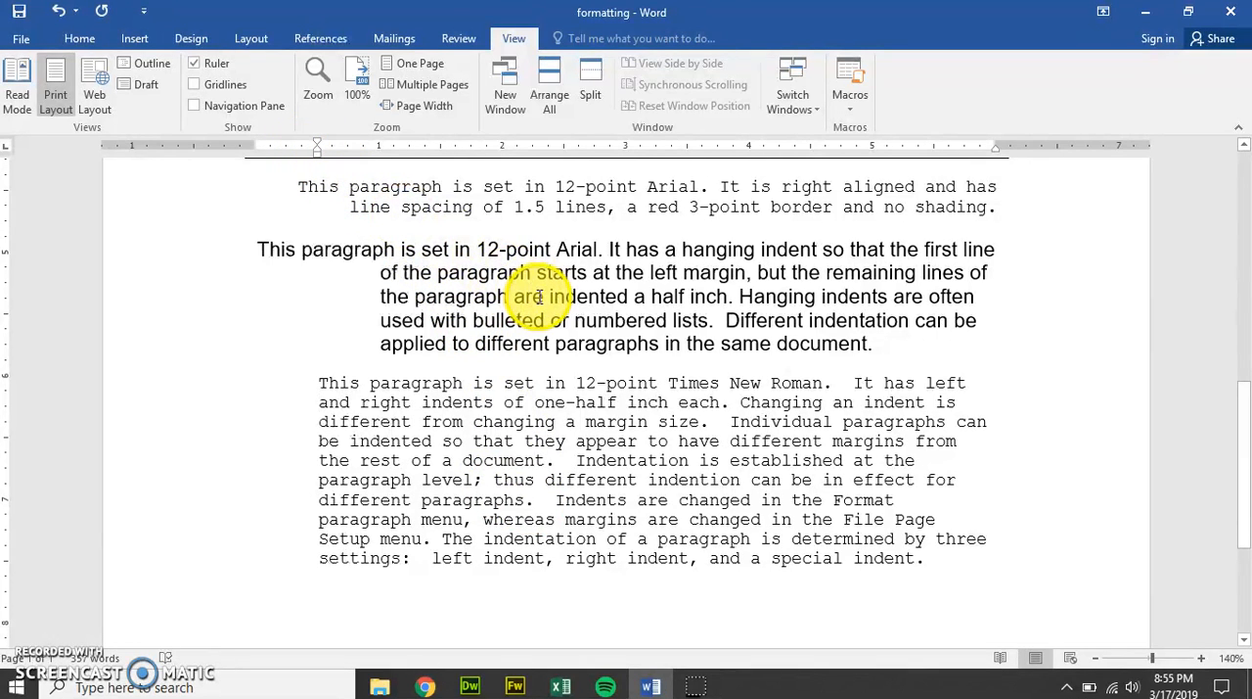
pyautogui.hotkey('ctrl', 'z')
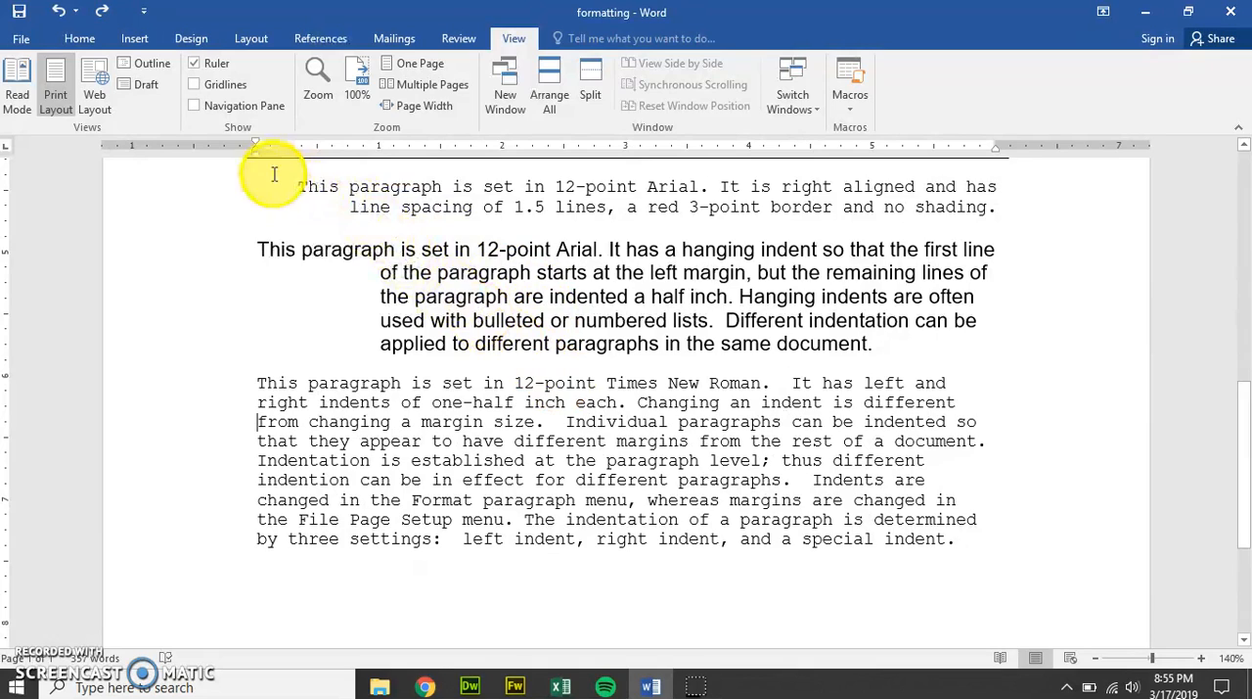
# Step: Indent the last paragraph, about left and right indents, by 1 inch on both the left and right sides
pyautogui.moveTo(255, 157); pyautogui.dragTo(379, 156)
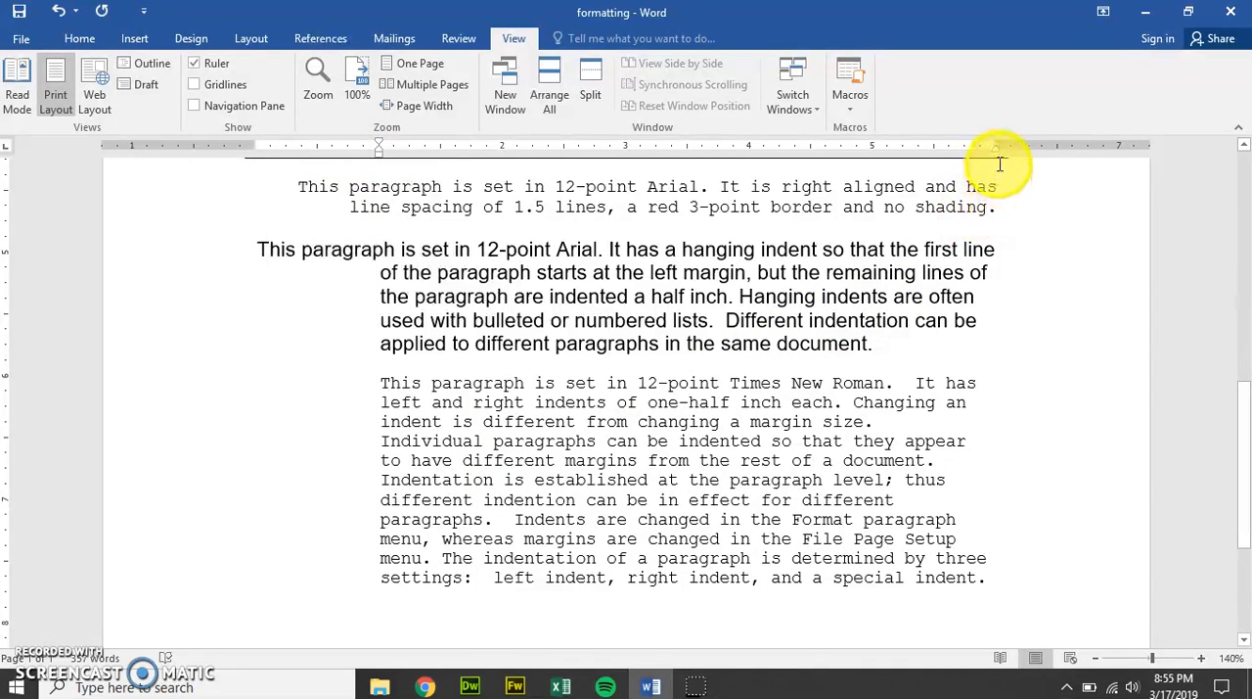
pyautogui.moveTo(994, 155); pyautogui.dragTo(873, 155)
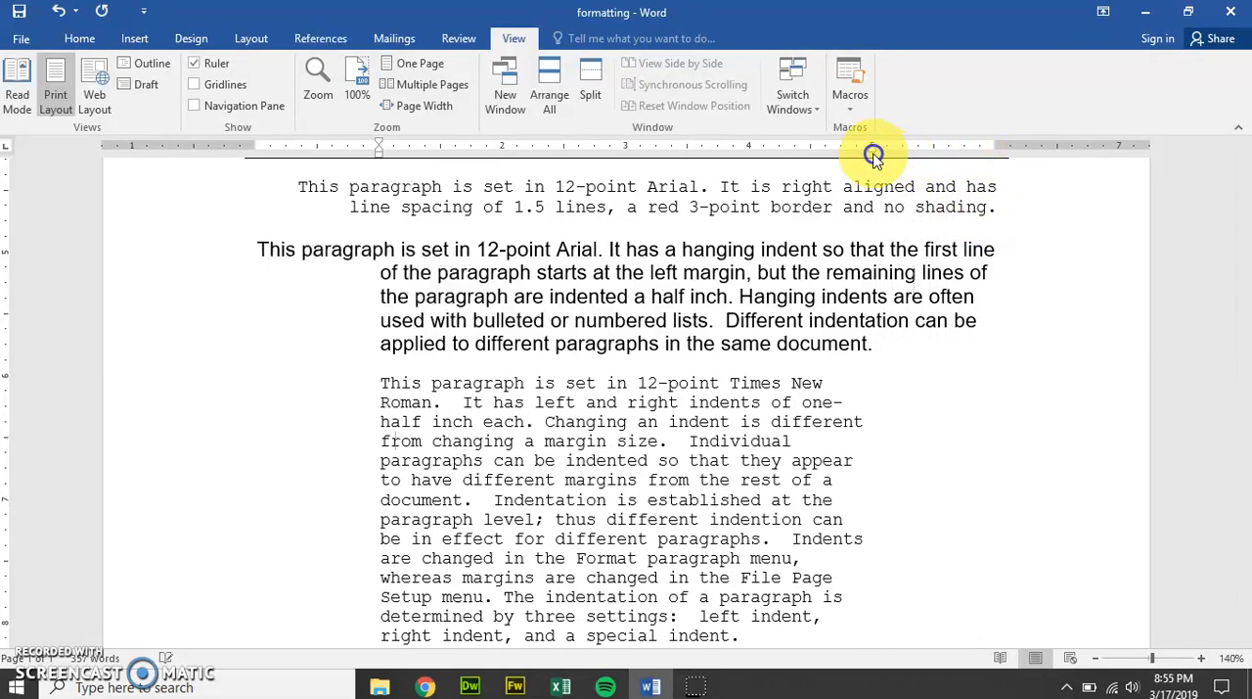
pyautogui.scroll(-1, 708, 479)
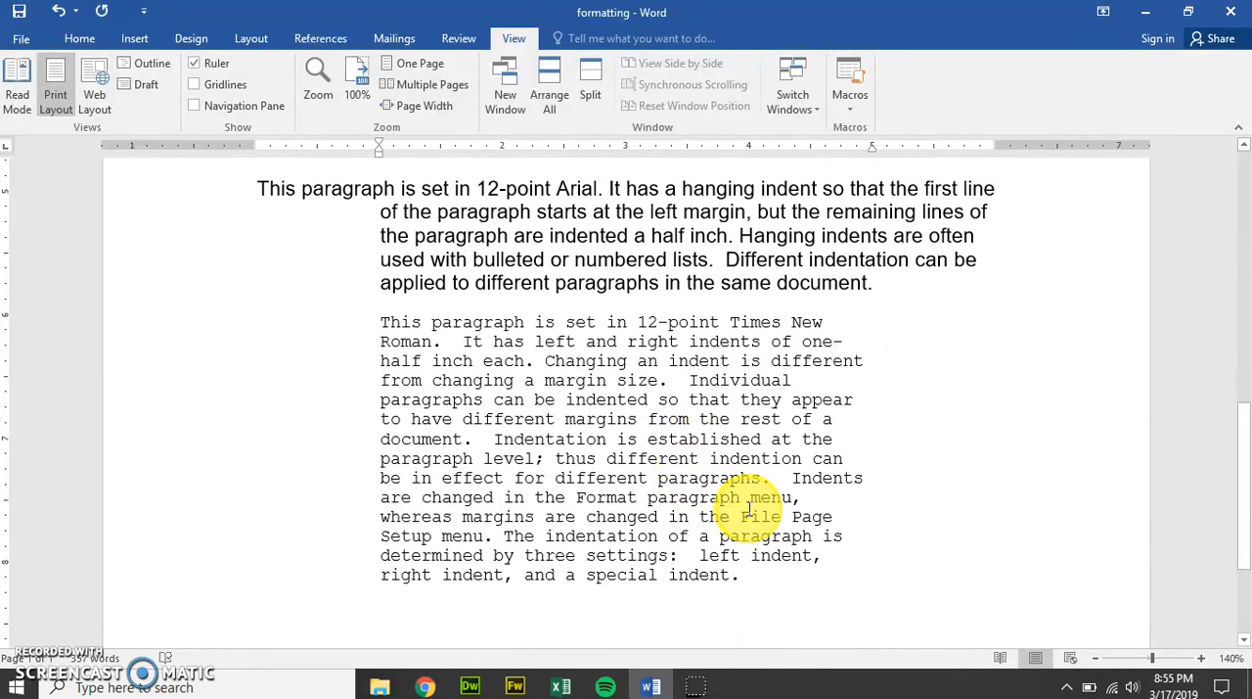